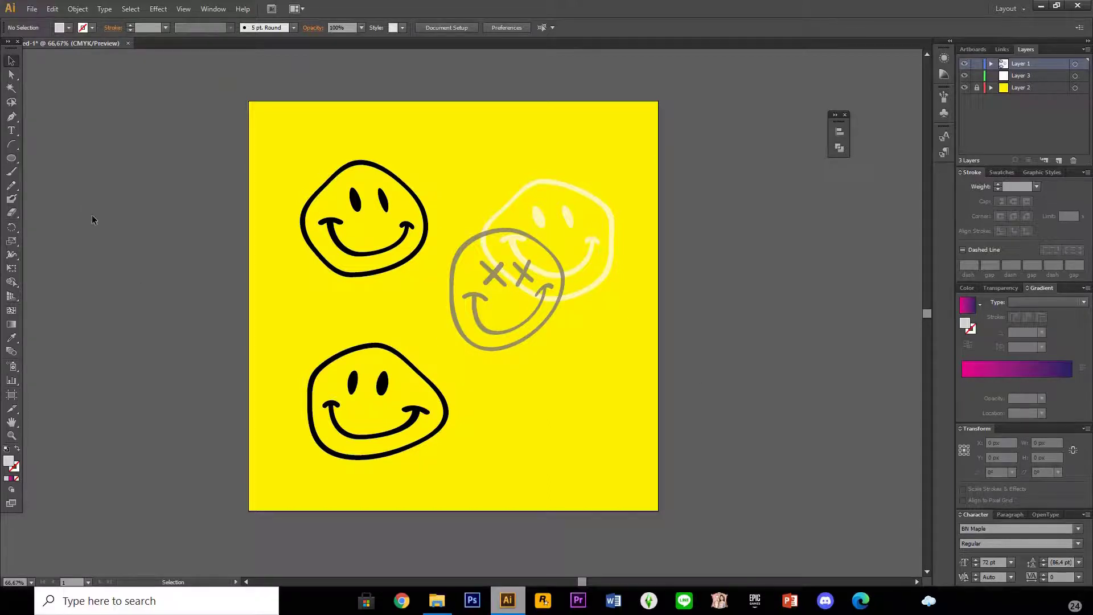
Switch to the Ellipse tool.
left_click(13, 160)
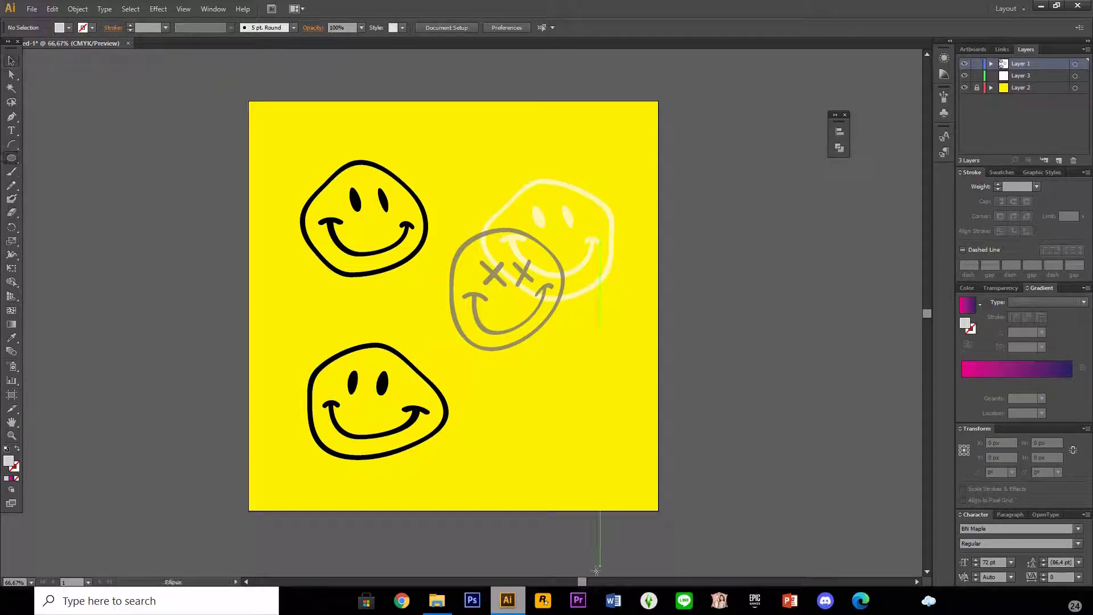
scroll(585, 581, "right", 3)
scroll(629, 496, "down", 1)
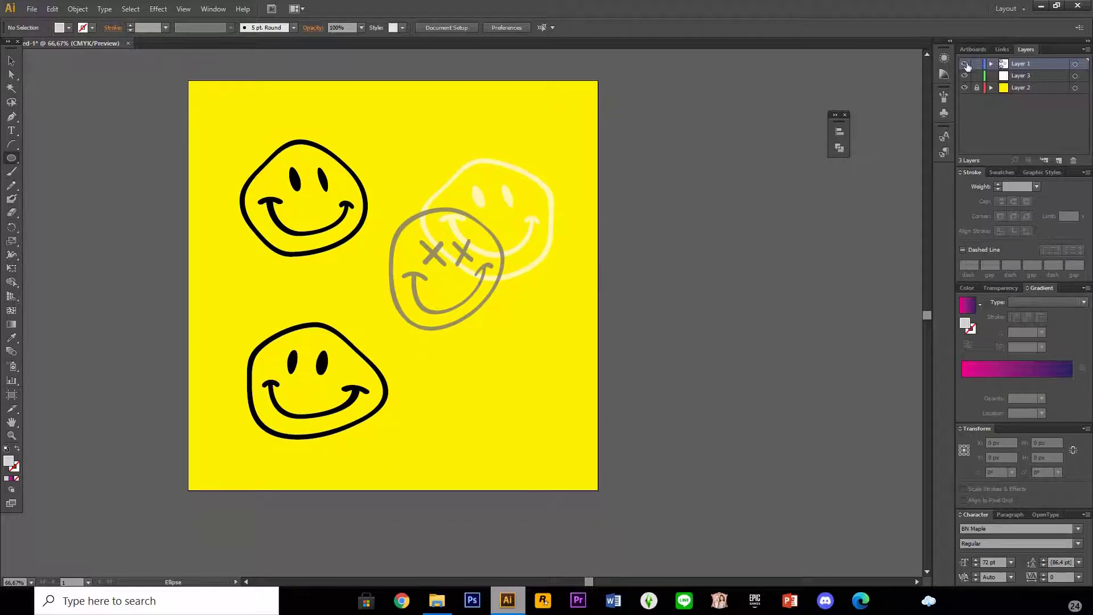
Hide the smiley layer and draw a circle on Layer 3.
left_click(964, 65)
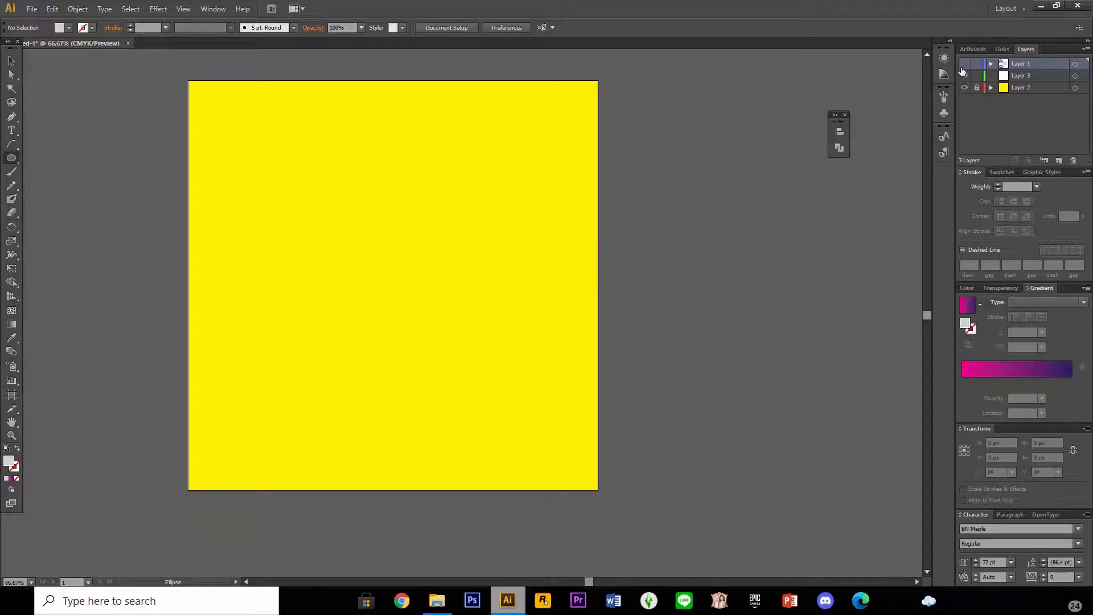
left_click(1017, 76)
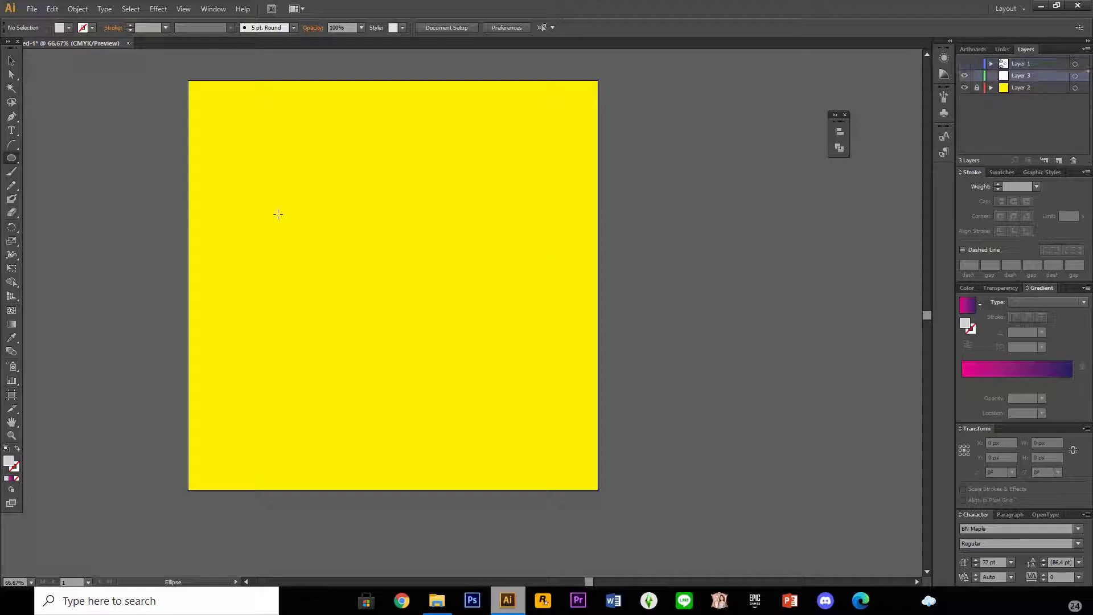
left_click_drag(267, 178, 403, 315)
Give the circle no fill and a black 14 pt outline, and enlarge it.
left_click(17, 455)
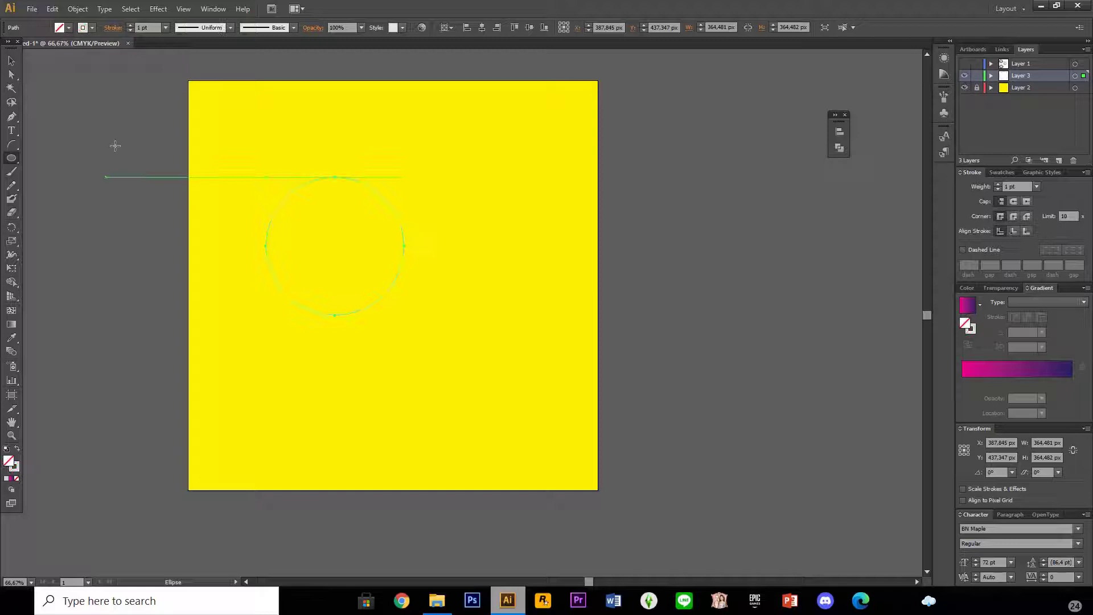
left_click(91, 27)
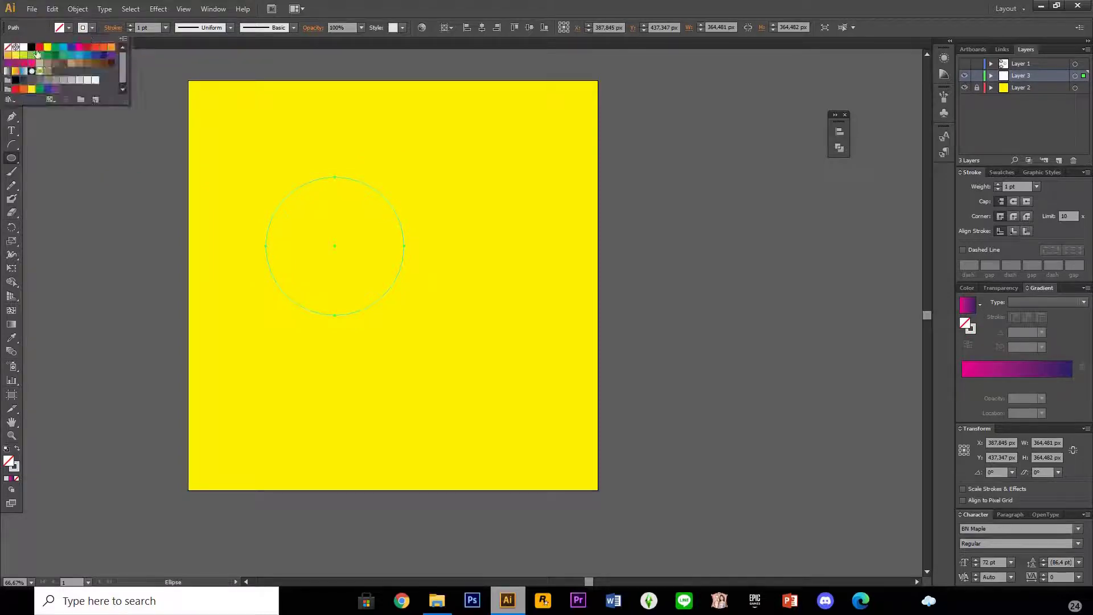
left_click(38, 50)
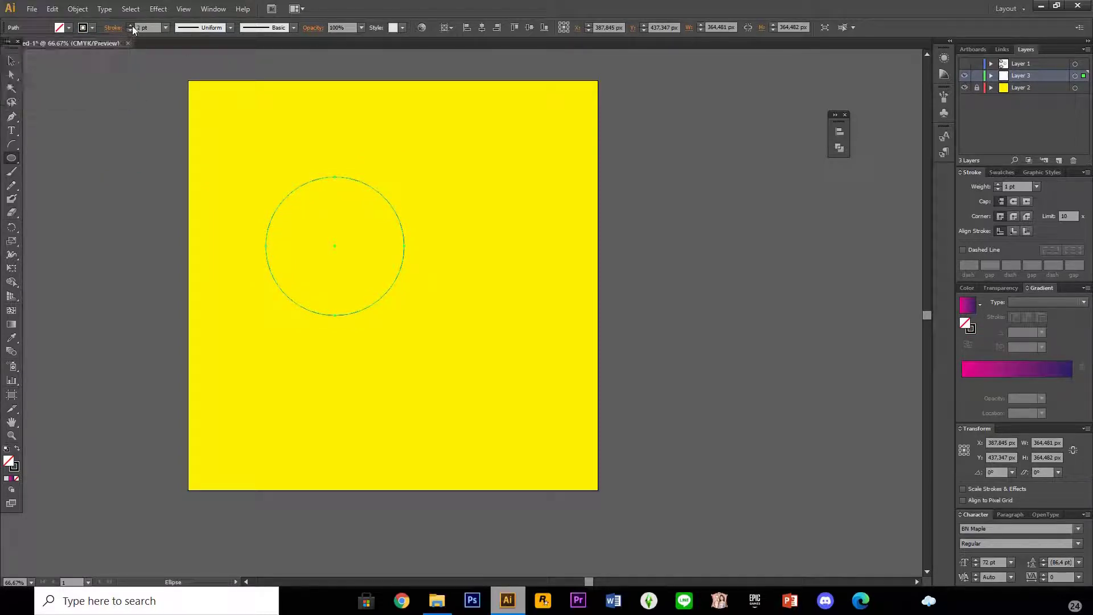
left_click(131, 25)
left_click(131, 26)
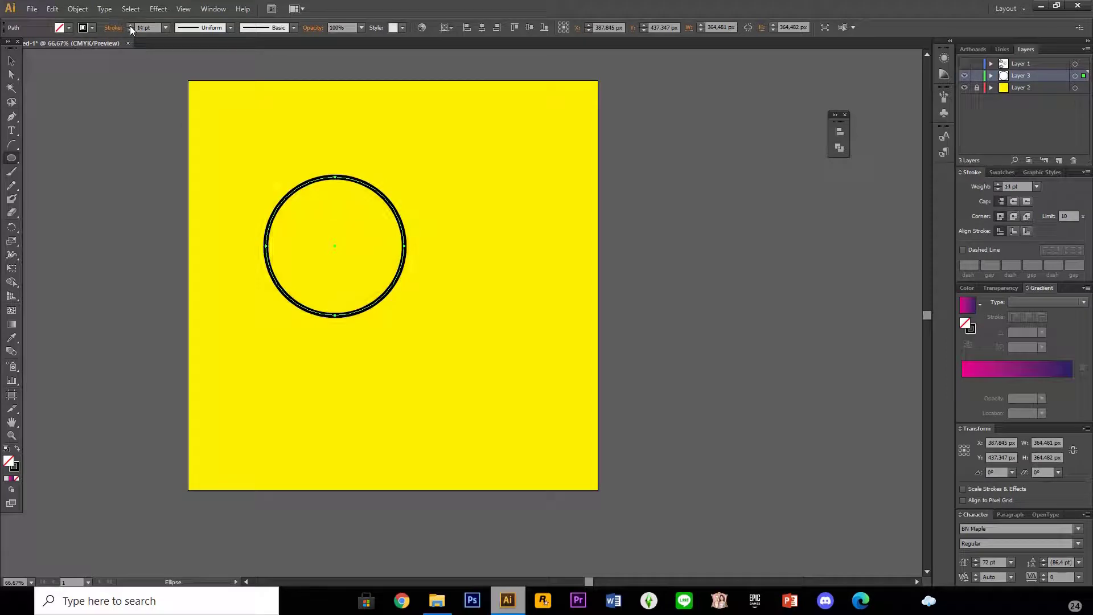
left_click(13, 62)
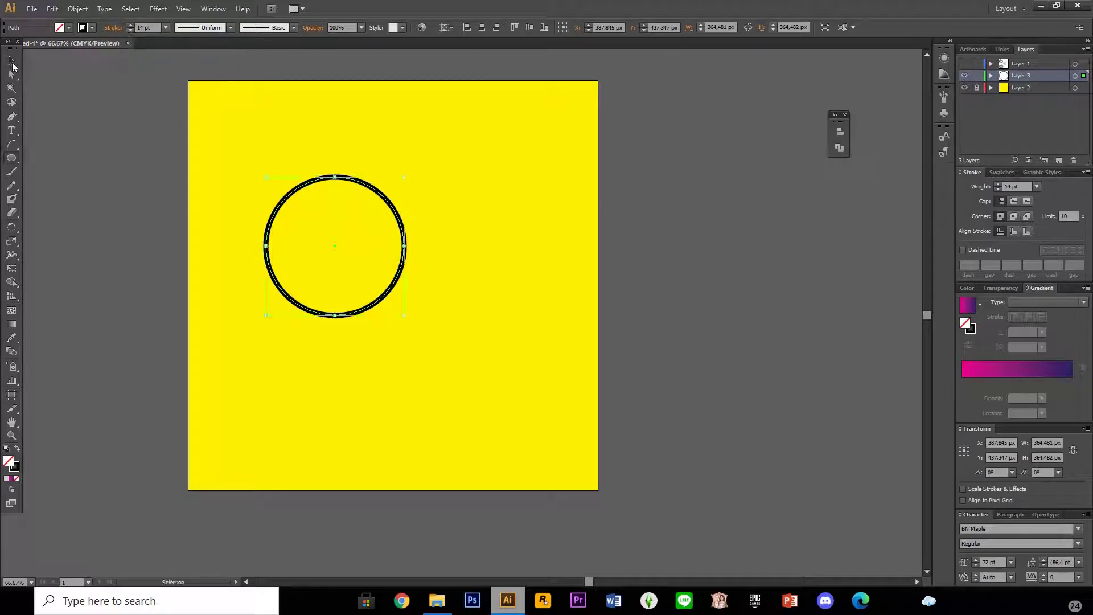
left_click_drag(409, 318, 434, 345)
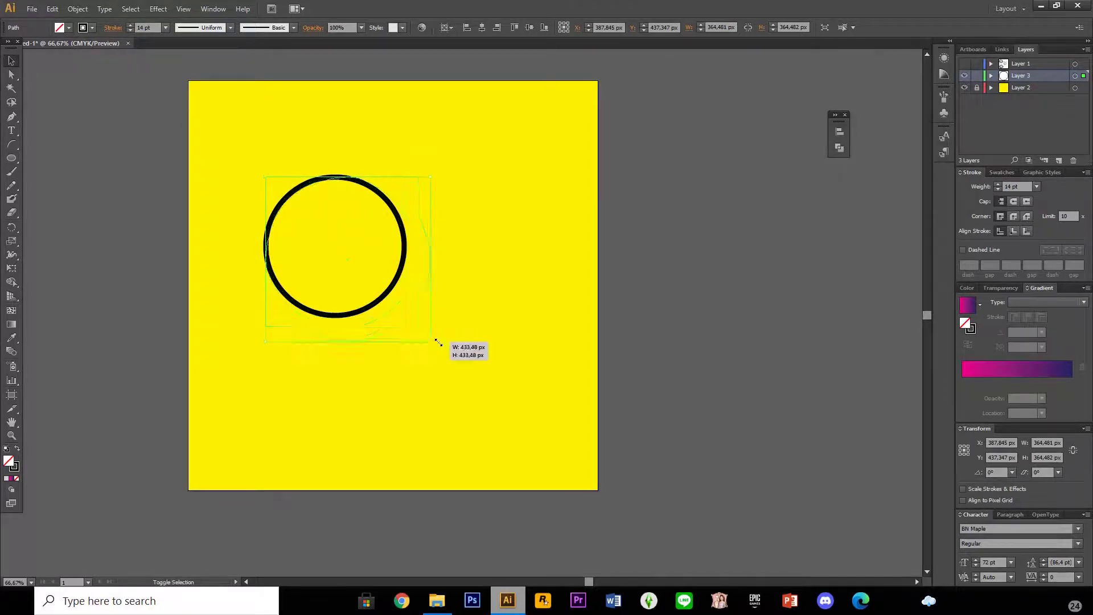
left_click(472, 320)
scroll(469, 315, "up", 1)
scroll(469, 314, "up", 1)
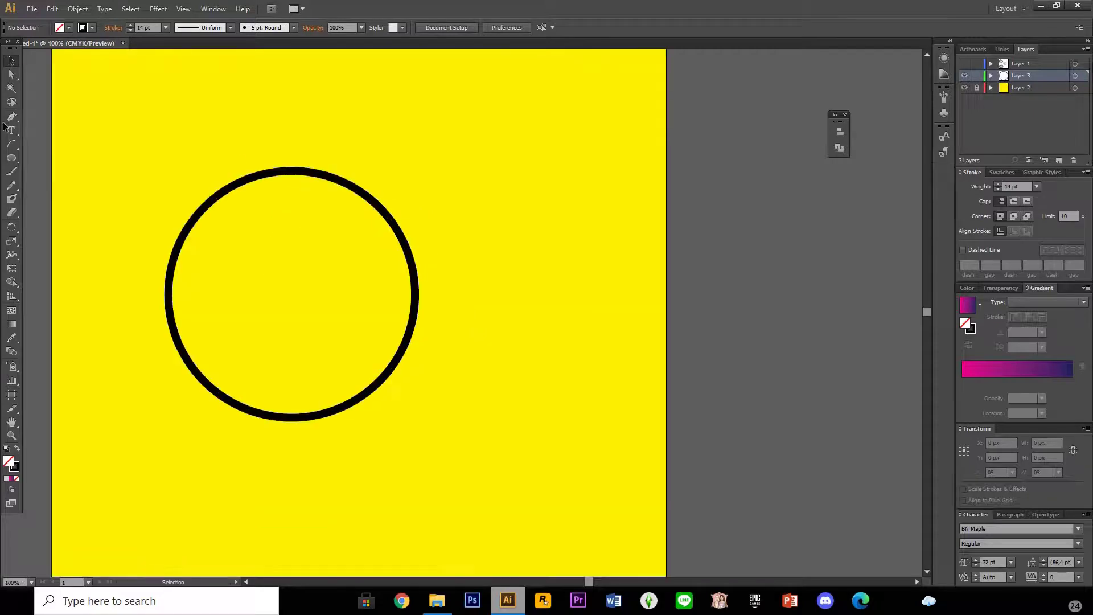
Draw a solid black oval eye and paste a copy nudged to the right.
left_click(15, 159)
left_click_drag(244, 225, 270, 293)
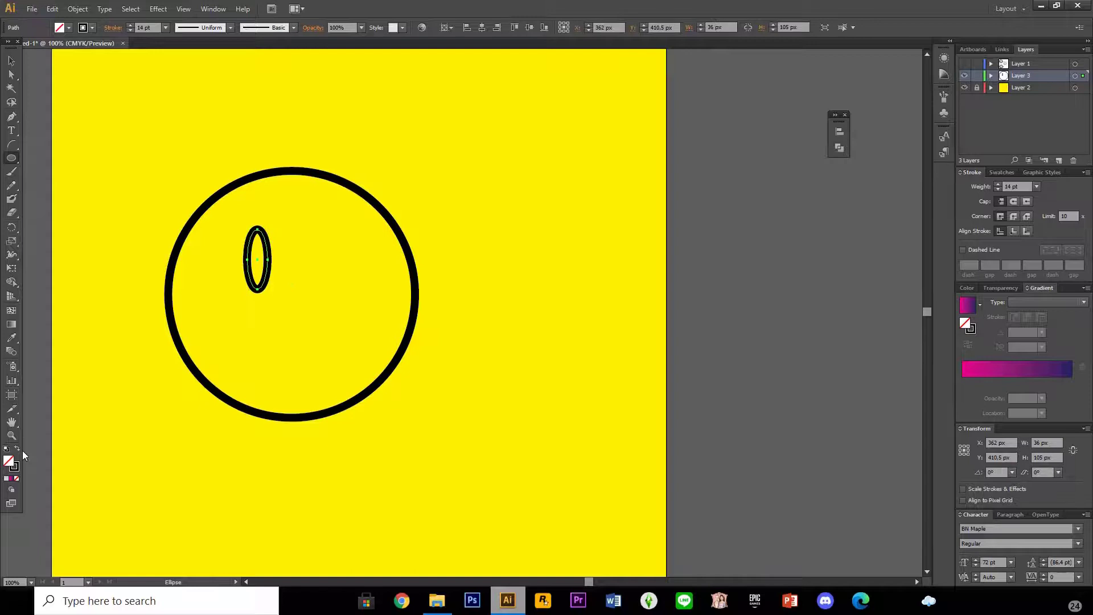
left_click(18, 456)
left_click(17, 65)
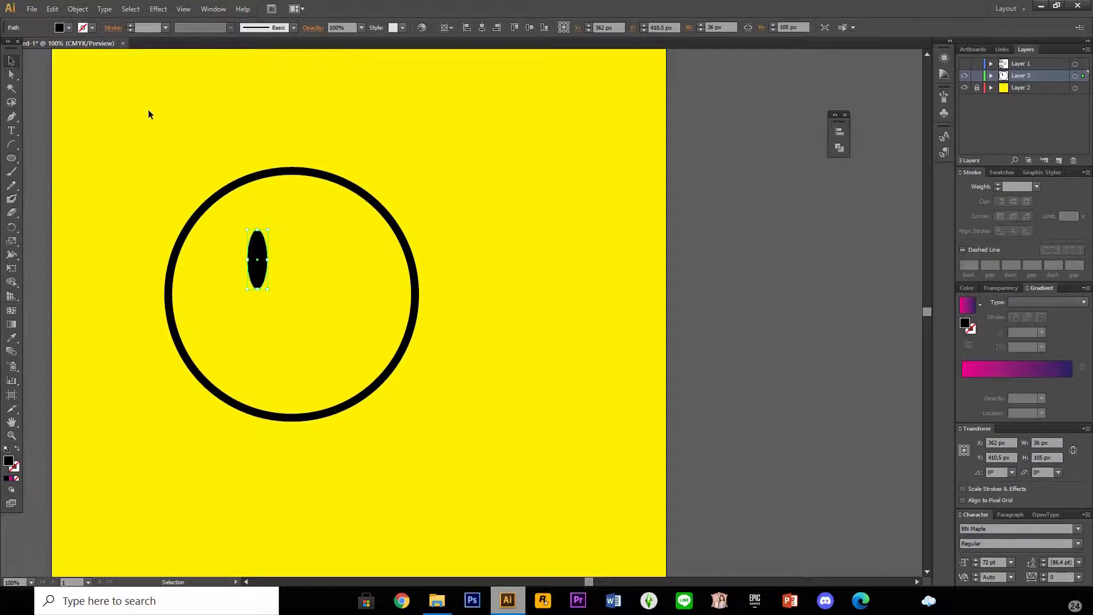
key("a")
key("ctrl+c")
key("ctrl+f")
key("shift+Right")
key("shift+Right")
key("shift+Right")
key("shift+Right")
key("shift+Right")
key("shift+Right")
key("shift+Right")
key("shift+Right")
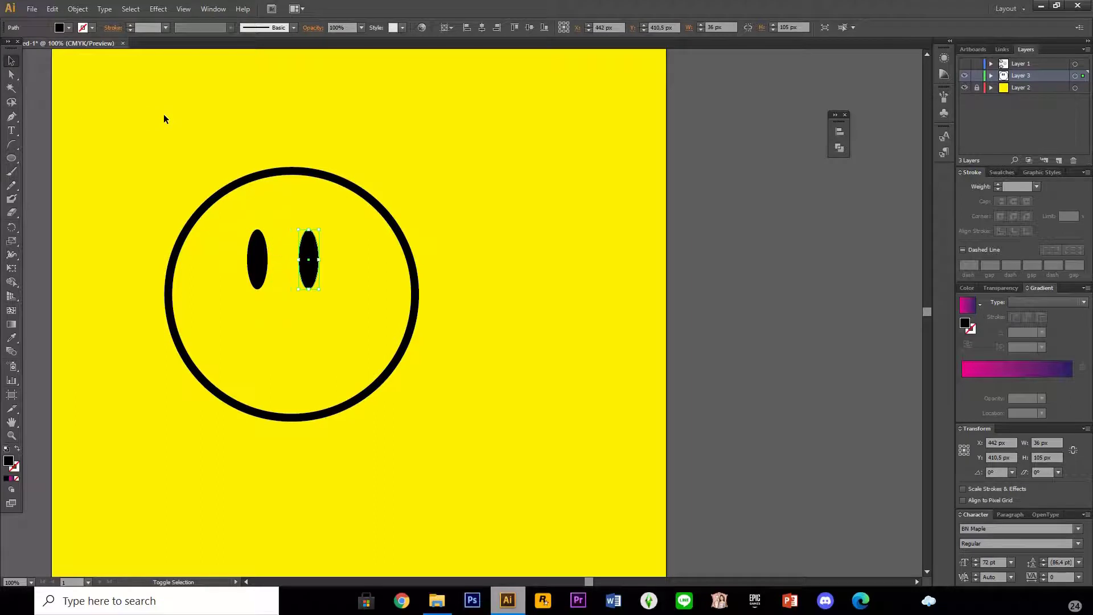
key("shift+Right")
key("shift+Right")
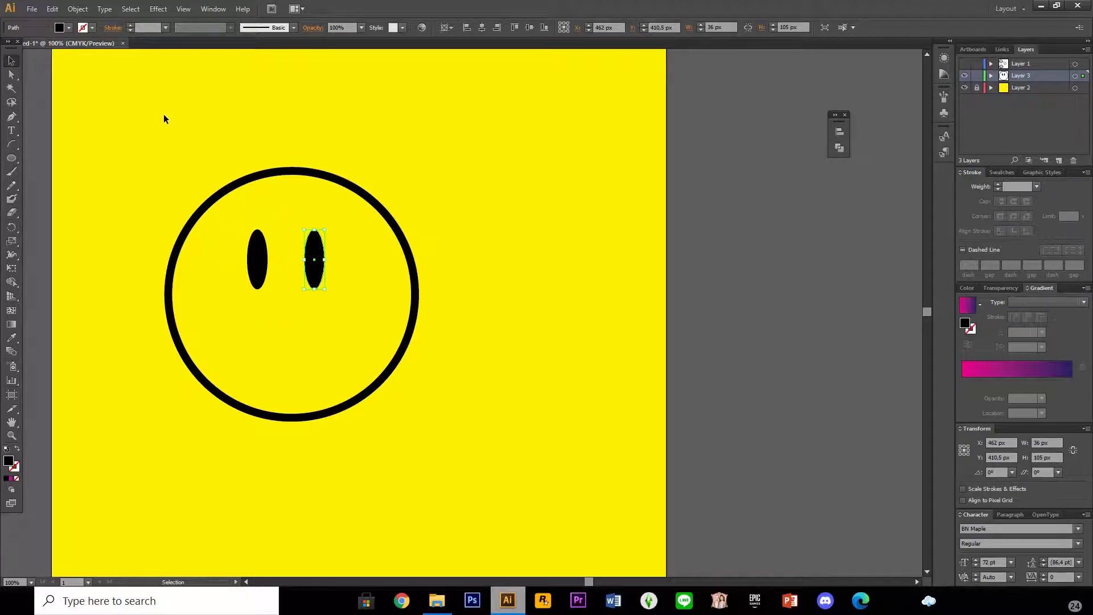
Centre the whole face horizontally and vertically on the artboard.
left_click(163, 114)
left_click_drag(250, 247, 327, 292)
left_click_drag(202, 152, 376, 359)
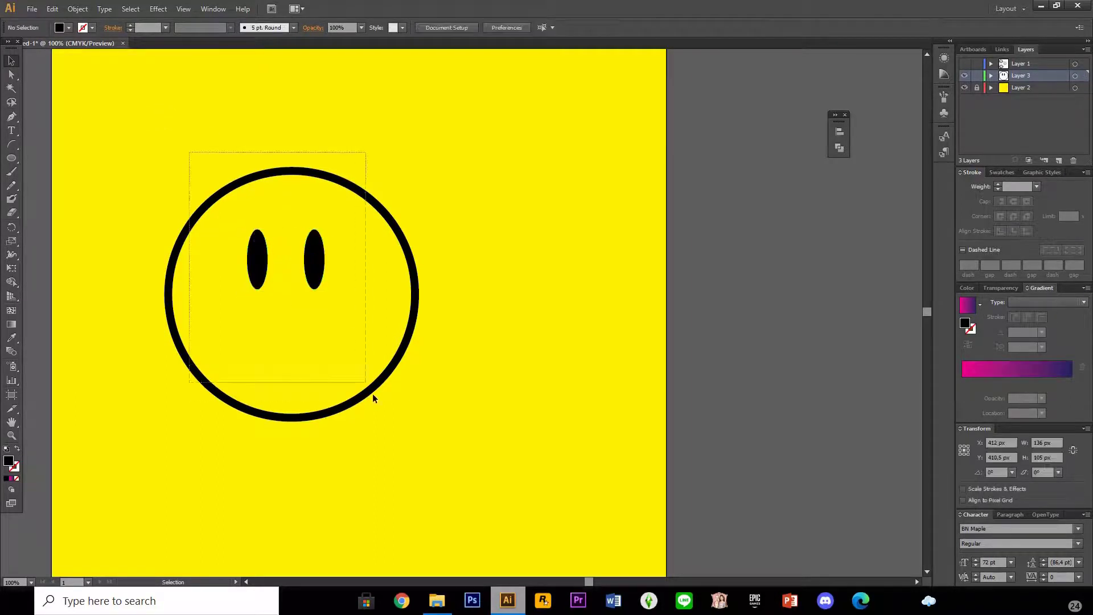
left_click(482, 26)
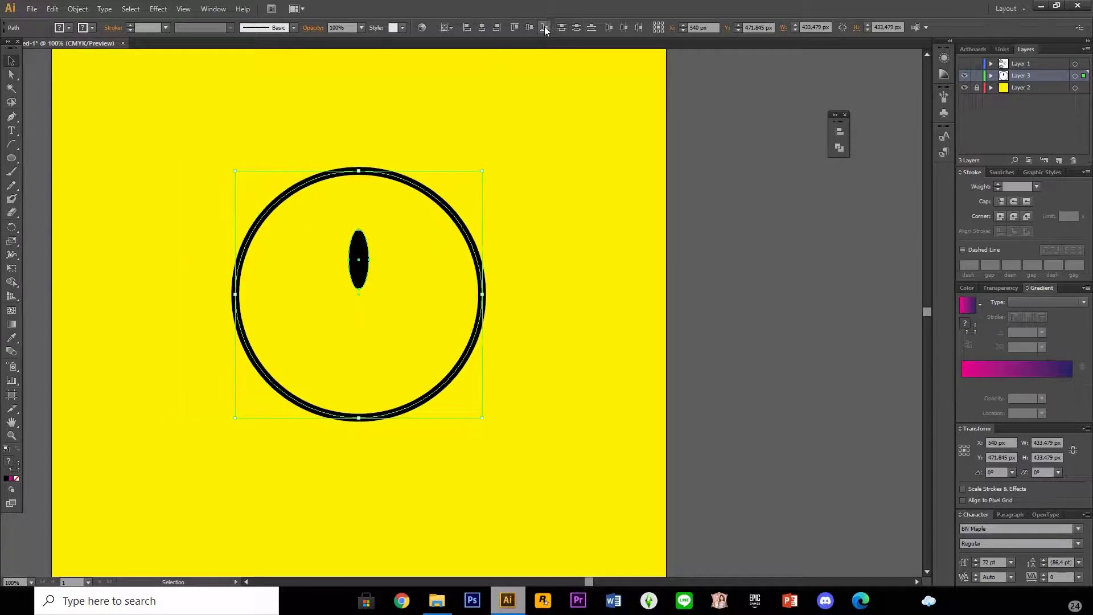
left_click(529, 27)
Separate the two eyes and move them up into the upper half of the face.
left_click(488, 141)
mouse_move(362, 332)
left_mouse_down()
mouse_move(405, 333)
mouse_move(394, 323)
left_mouse_up()
key("ctrl+shift+a")
left_click_drag(415, 360, 384, 307)
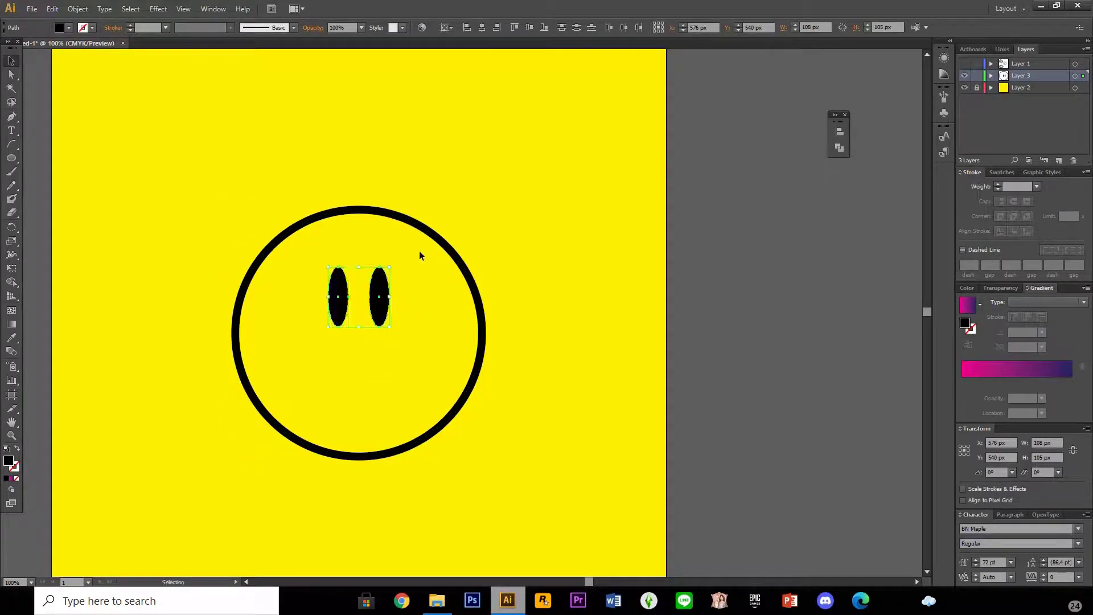
left_click(456, 211)
Draw an inner circle and centre it on the artboard.
left_click(11, 158)
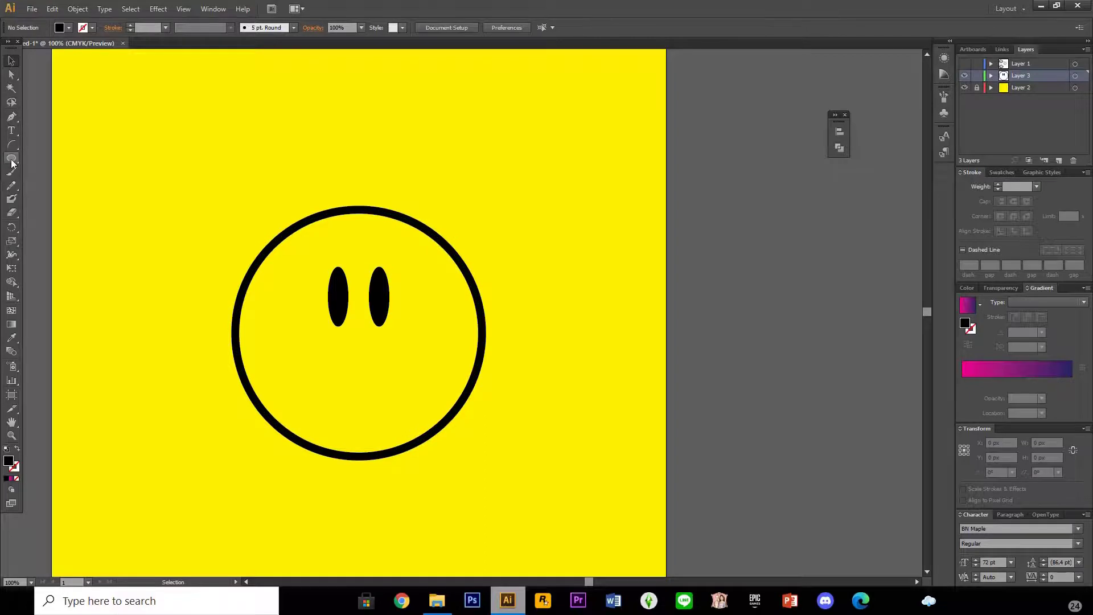
scroll(429, 276, "down", 1)
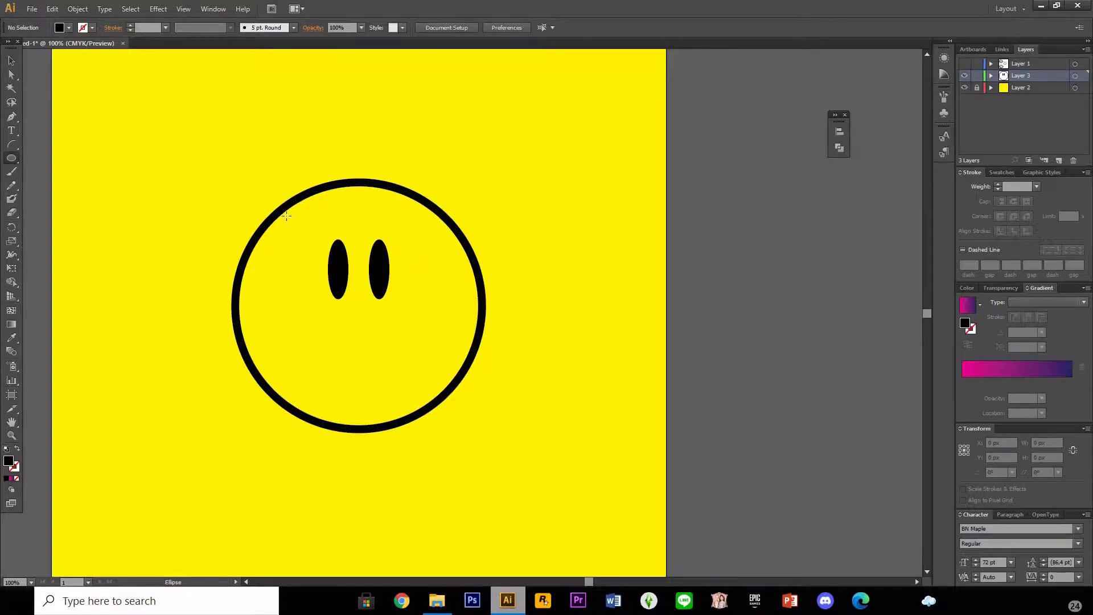
left_click_drag(286, 215, 456, 383)
left_click(482, 32)
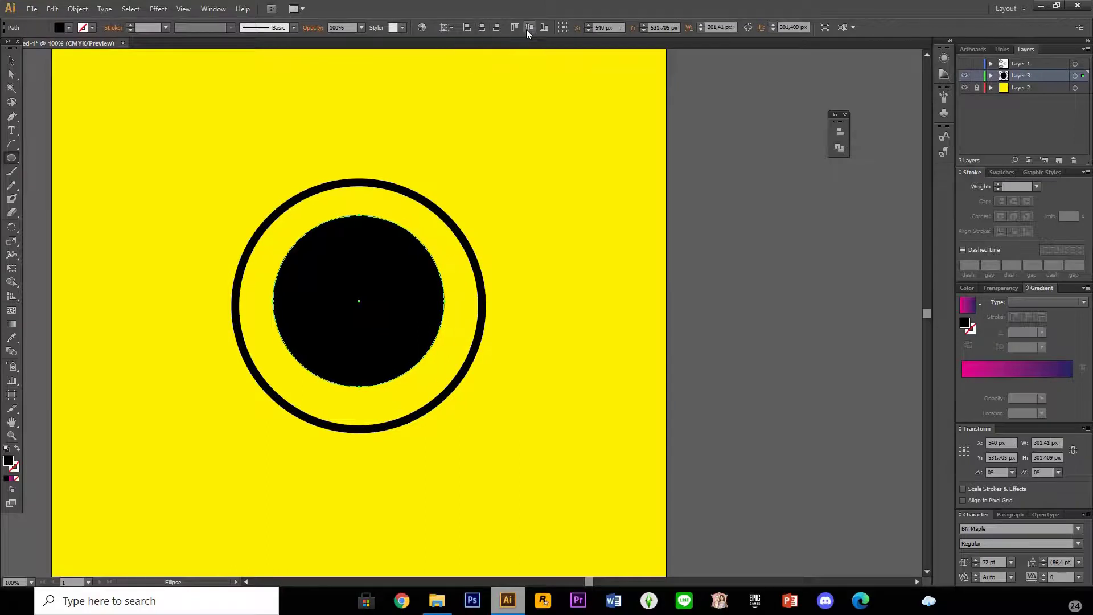
left_click(527, 28)
left_click(11, 61)
Eyedropper the outer ring's style onto the inner circle and set its stroke to 12 pt.
key("i")
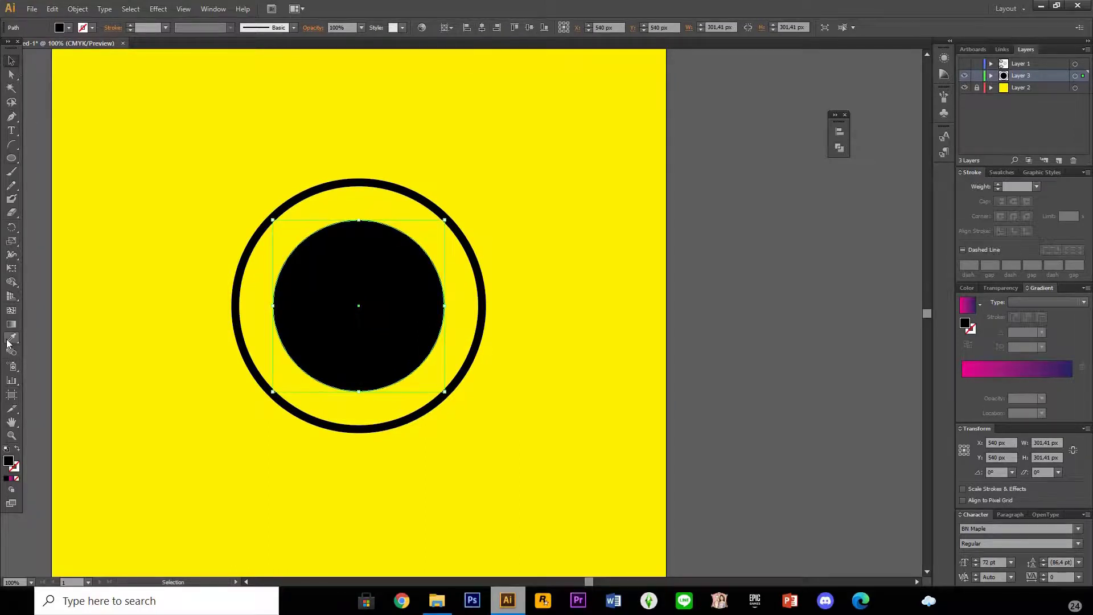
left_click(239, 329)
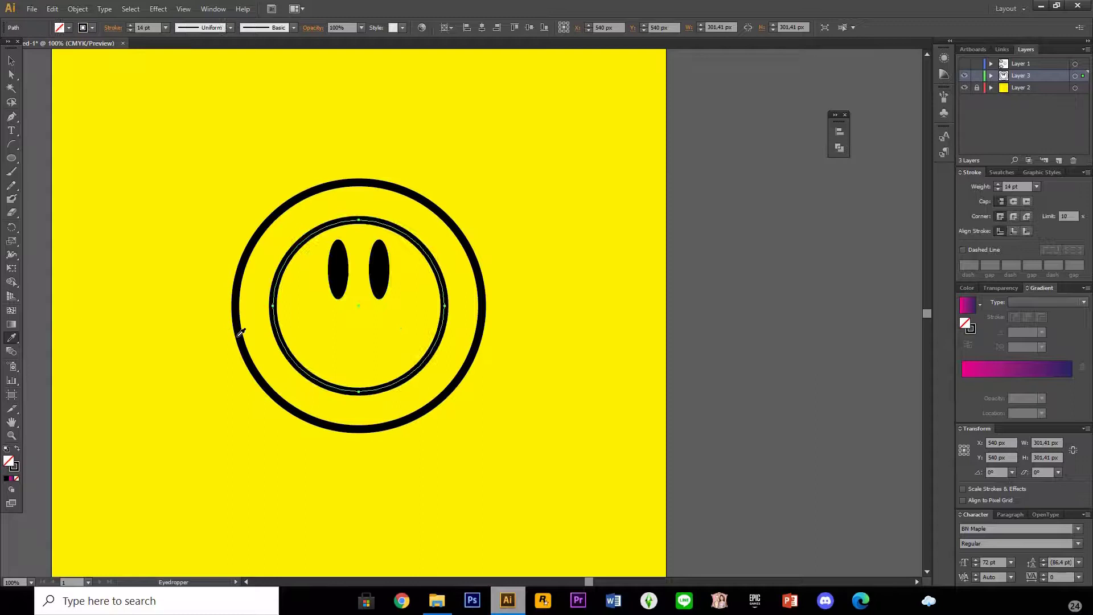
left_click(9, 63)
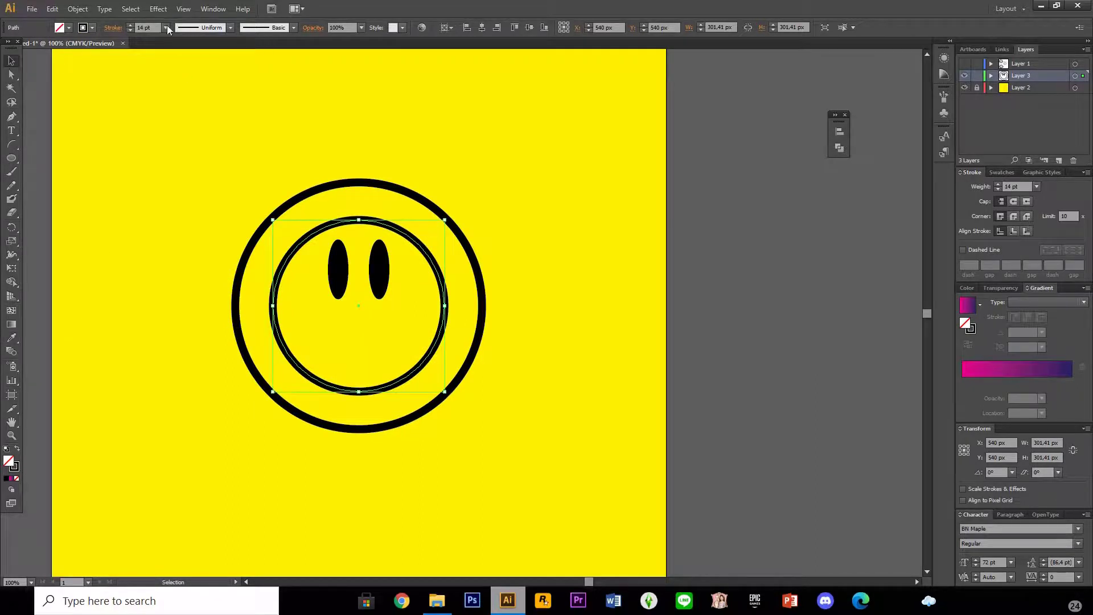
left_click(128, 30)
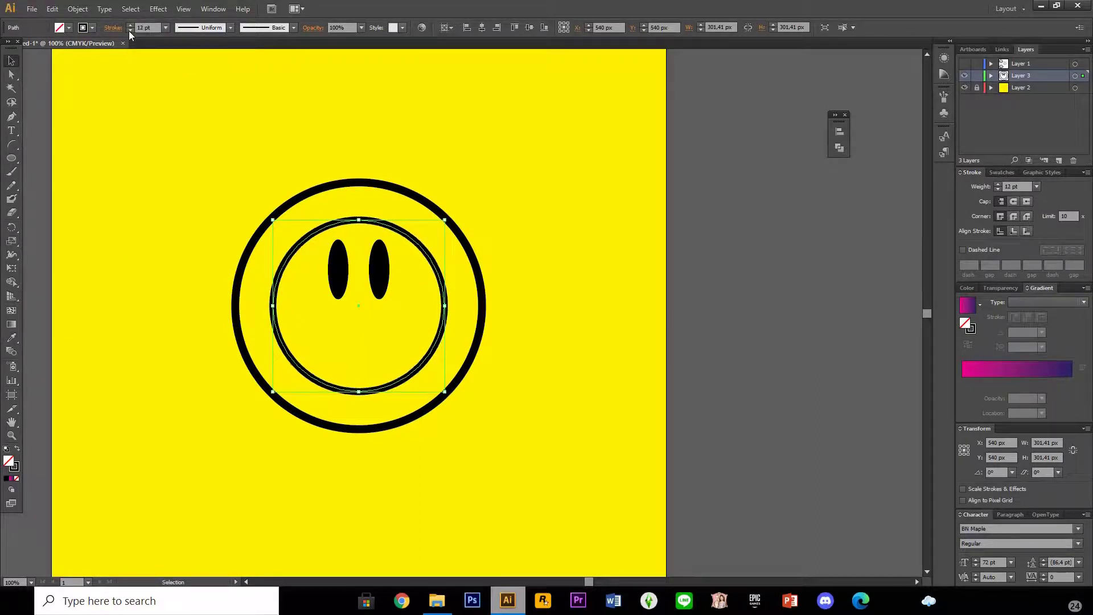
left_click(142, 96)
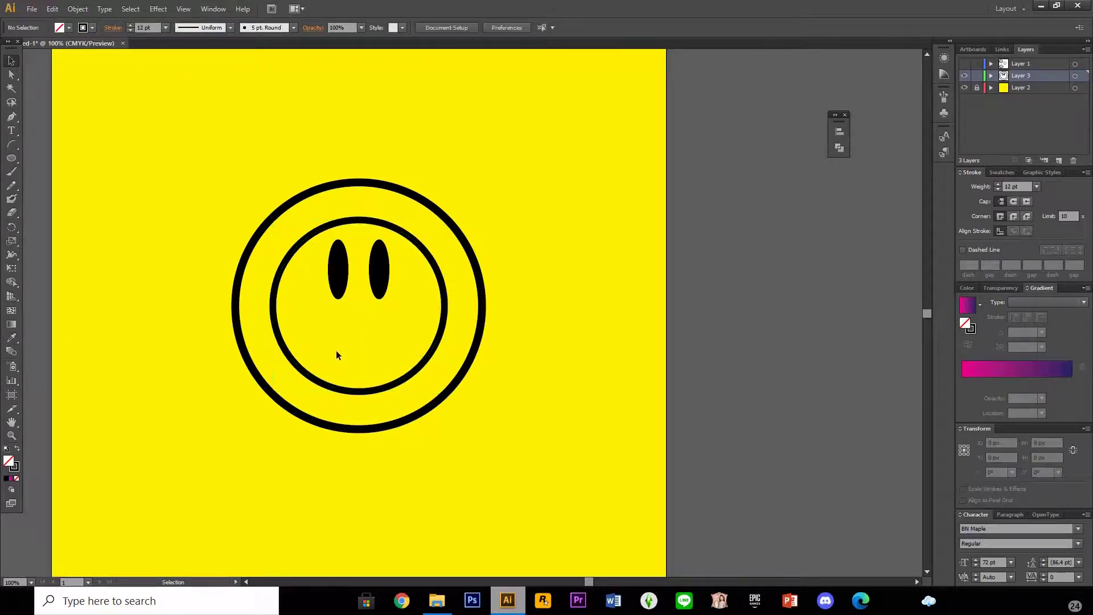
left_click(353, 390)
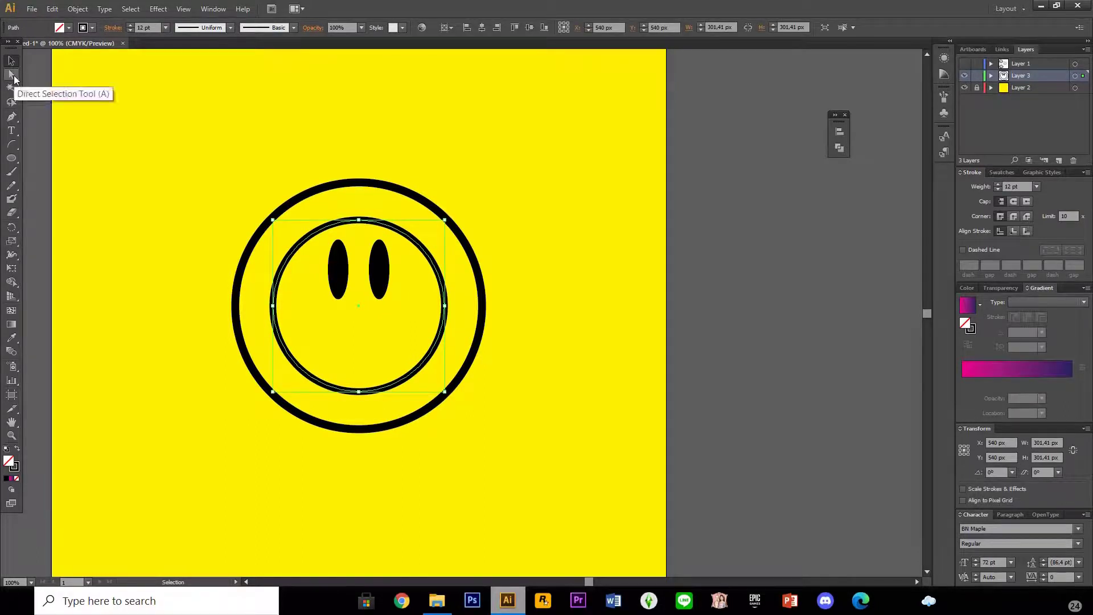
Delete the inner circle's top anchor to open it into a smile.
left_click(12, 75)
left_click(273, 138)
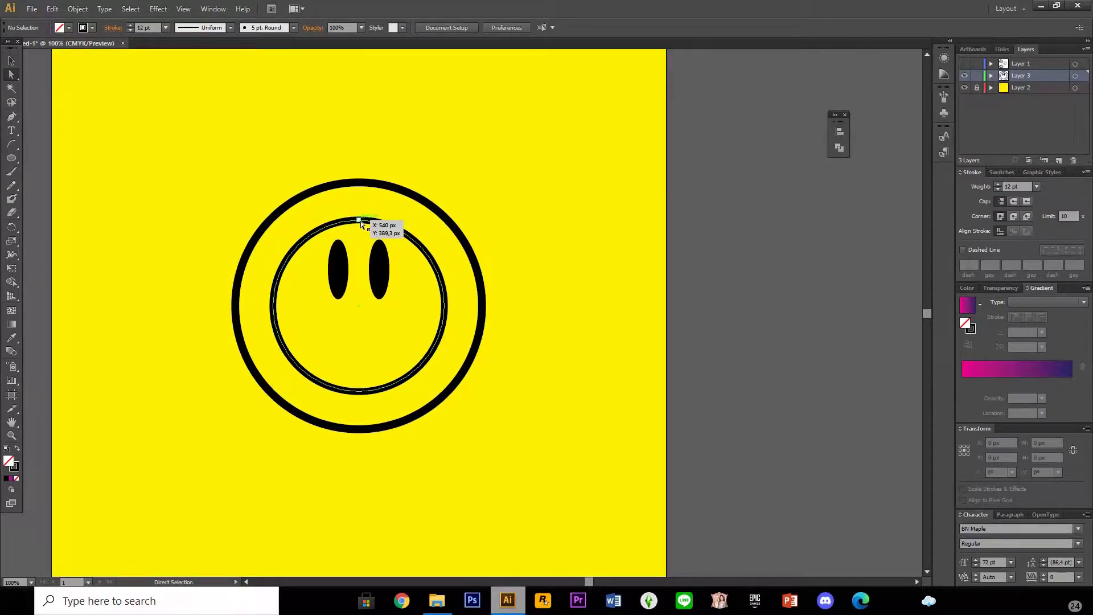
left_click(359, 221)
key("Delete")
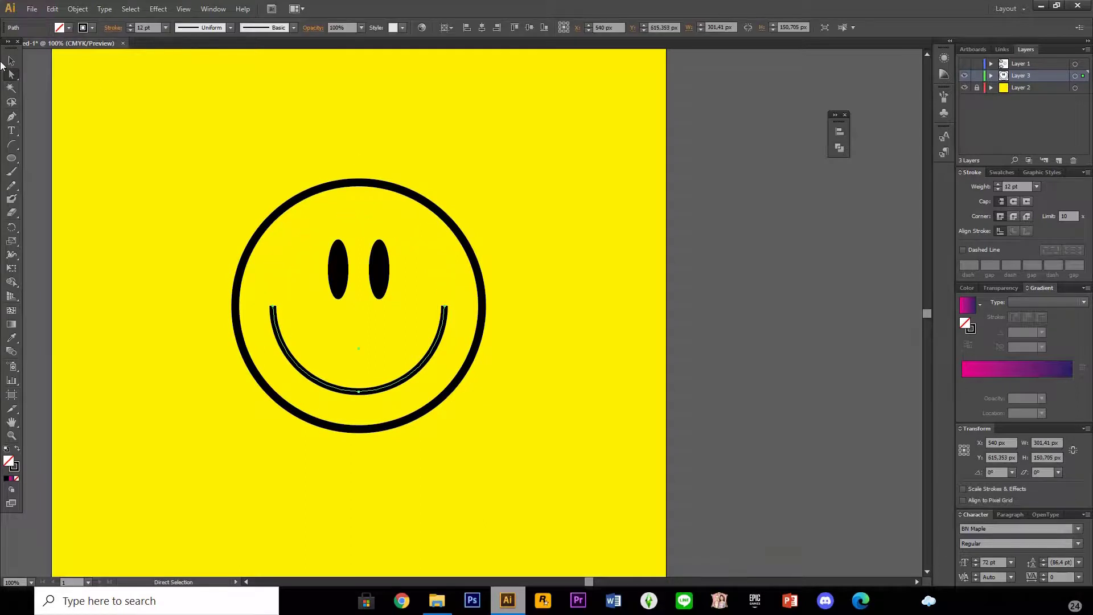
left_click(12, 60)
left_click(78, 84)
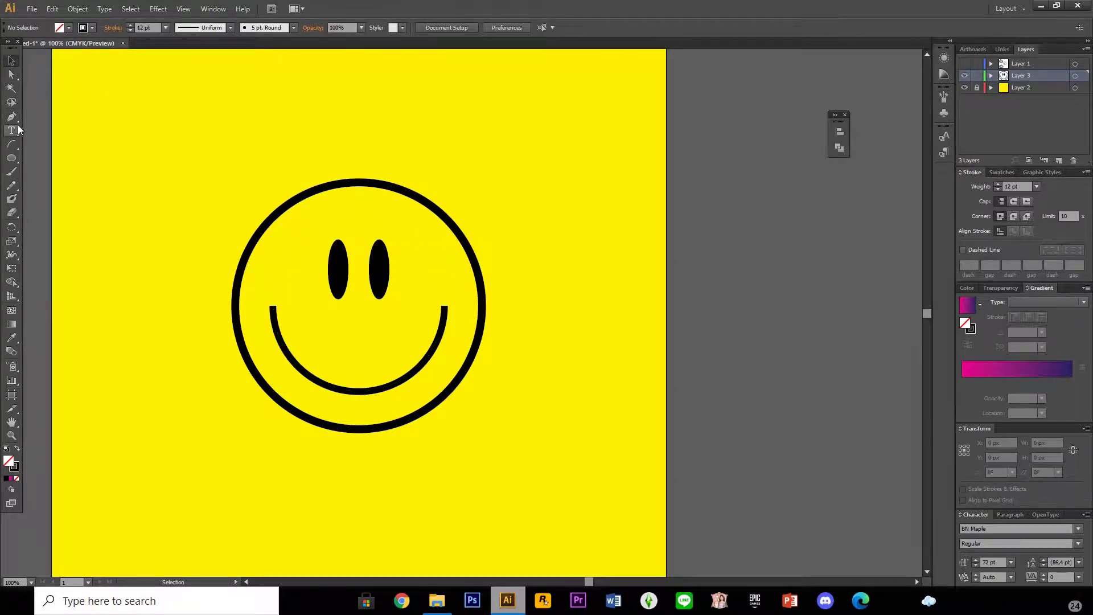
Draw a small arc, then rotate and place it at the smile's left end.
left_click(13, 145)
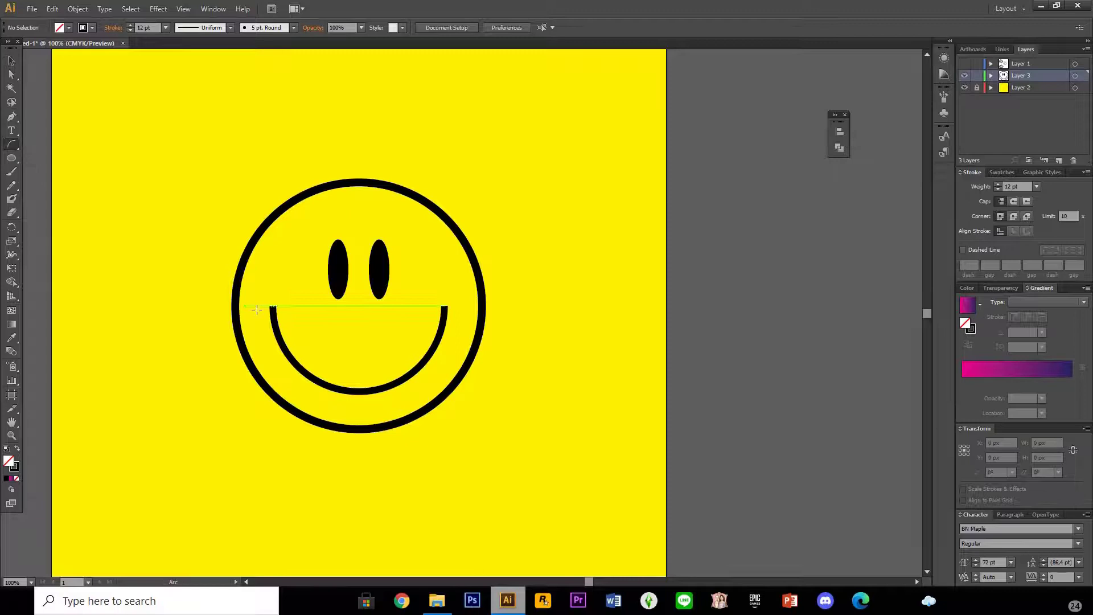
left_click_drag(260, 298, 283, 284)
left_click_drag(284, 285, 284, 284)
left_click(13, 63)
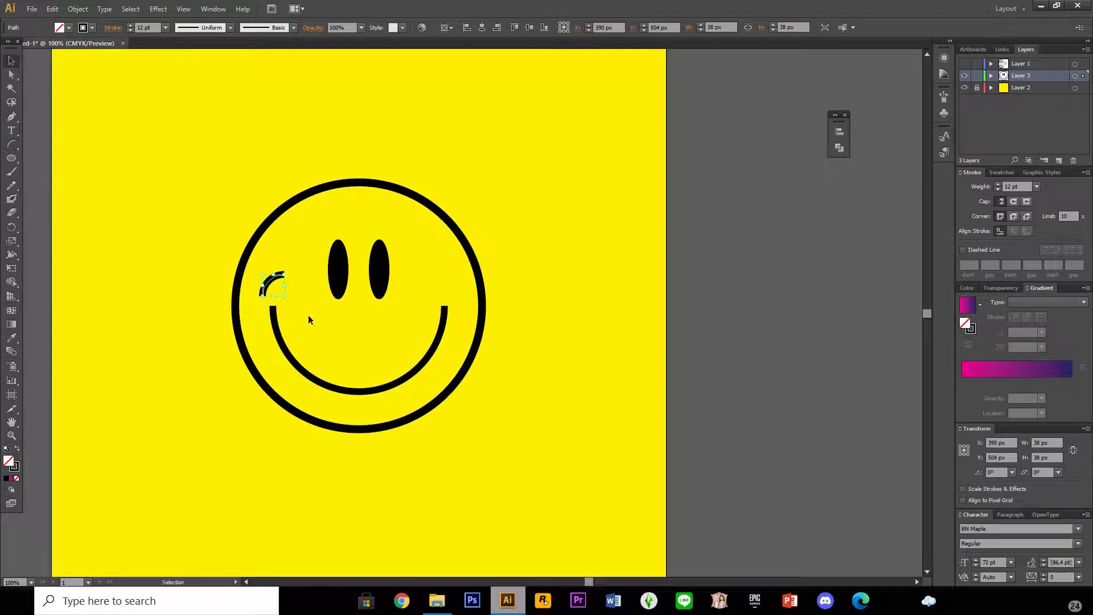
left_click(279, 302)
mouse_move(284, 273)
left_mouse_down()
mouse_move(293, 288)
mouse_move(279, 303)
left_mouse_up()
left_click(280, 284)
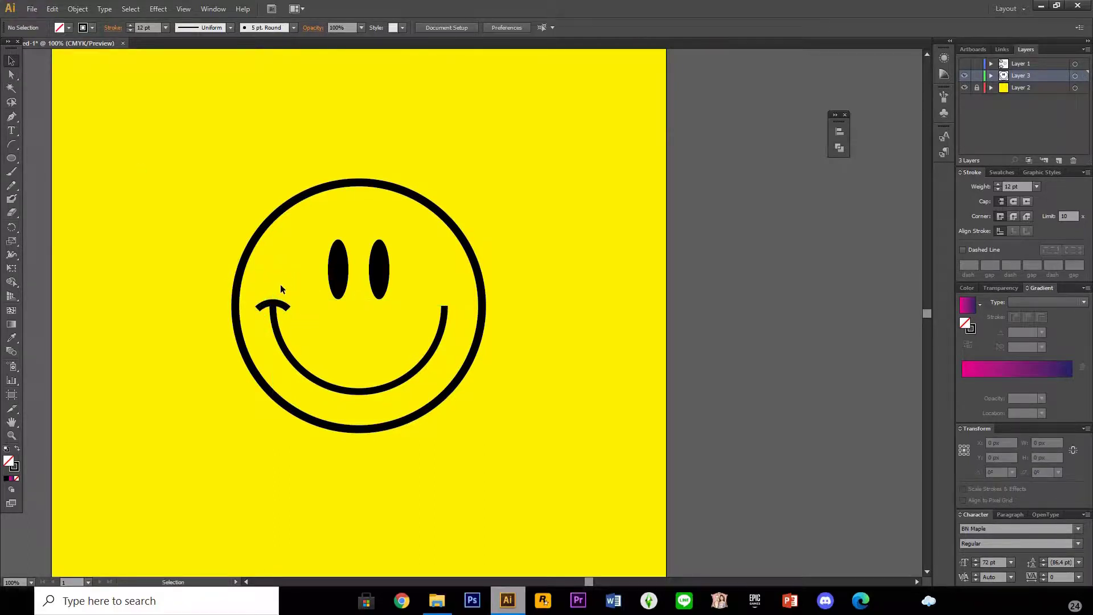
Give the dimple Round Cap and Round Join, then Alt-drag a copy to the right end.
left_click(282, 308)
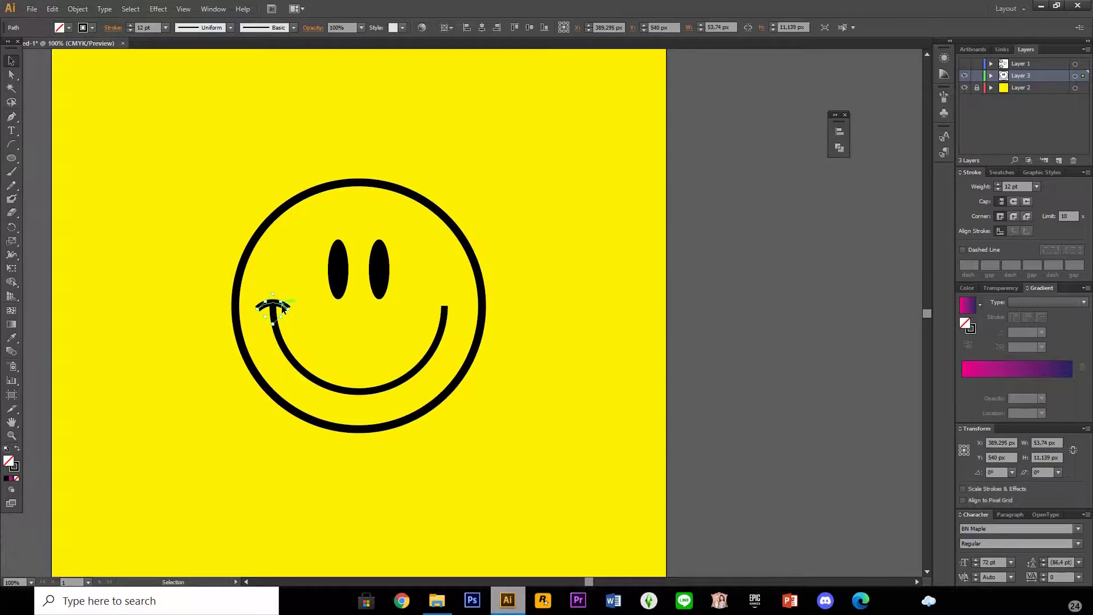
left_click(1014, 202)
left_click(1012, 216)
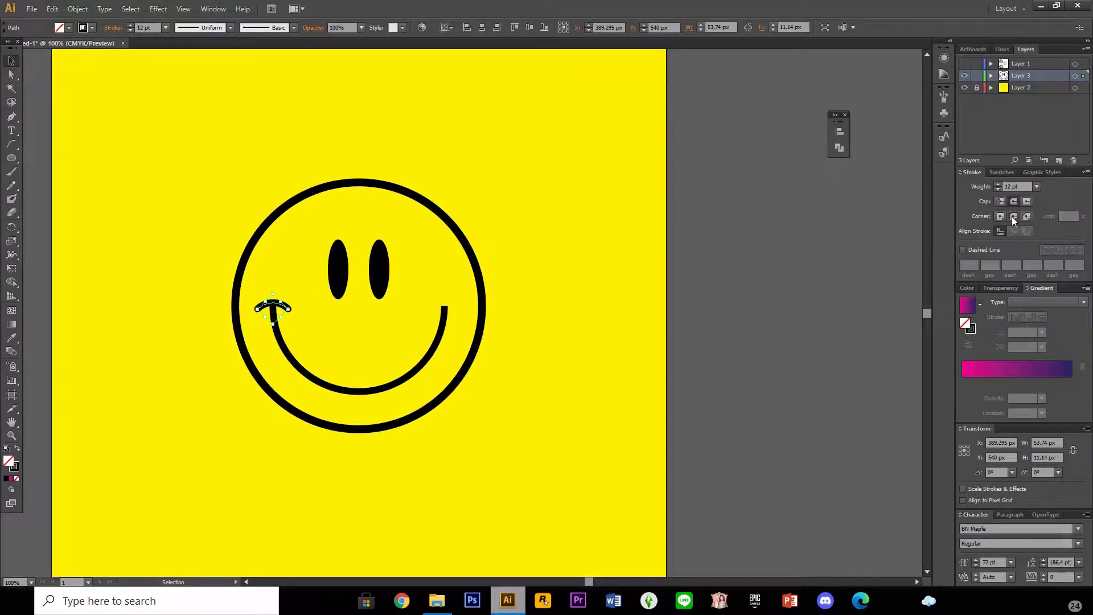
left_click(823, 231)
left_click(289, 307)
left_click_drag(273, 307, 443, 308)
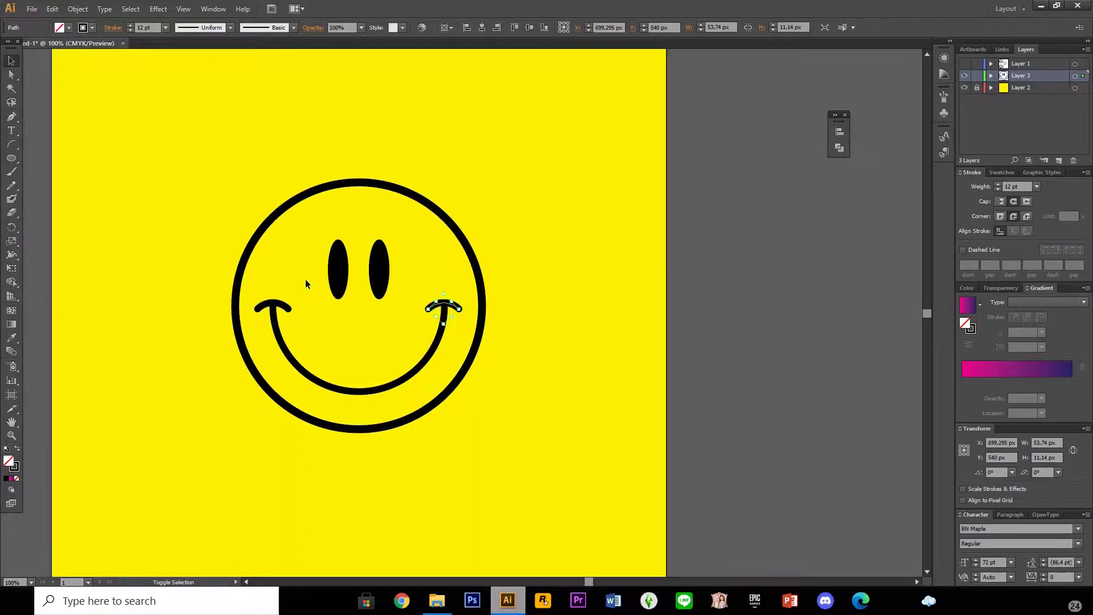
left_click(183, 172)
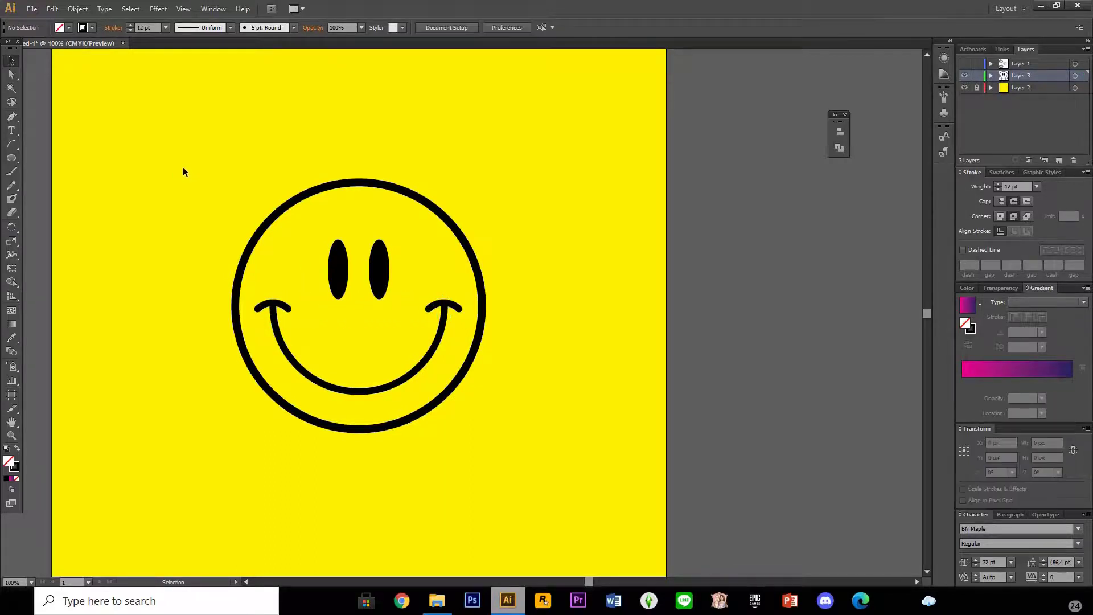
scroll(183, 172, "down", 1)
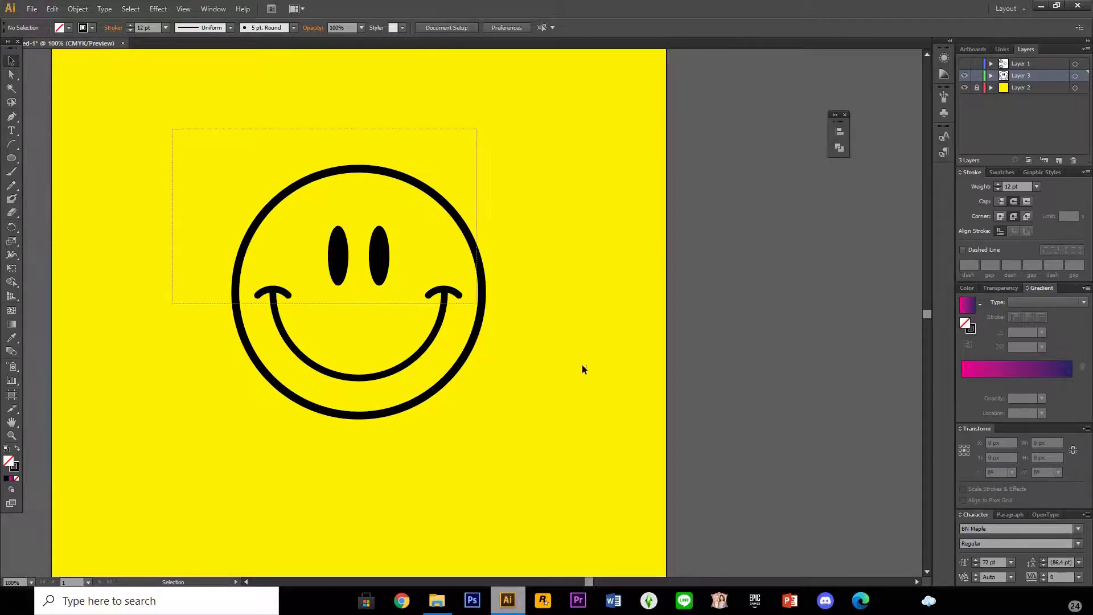
Select all parts of the smiley and group them.
left_click_drag(172, 145, 610, 479)
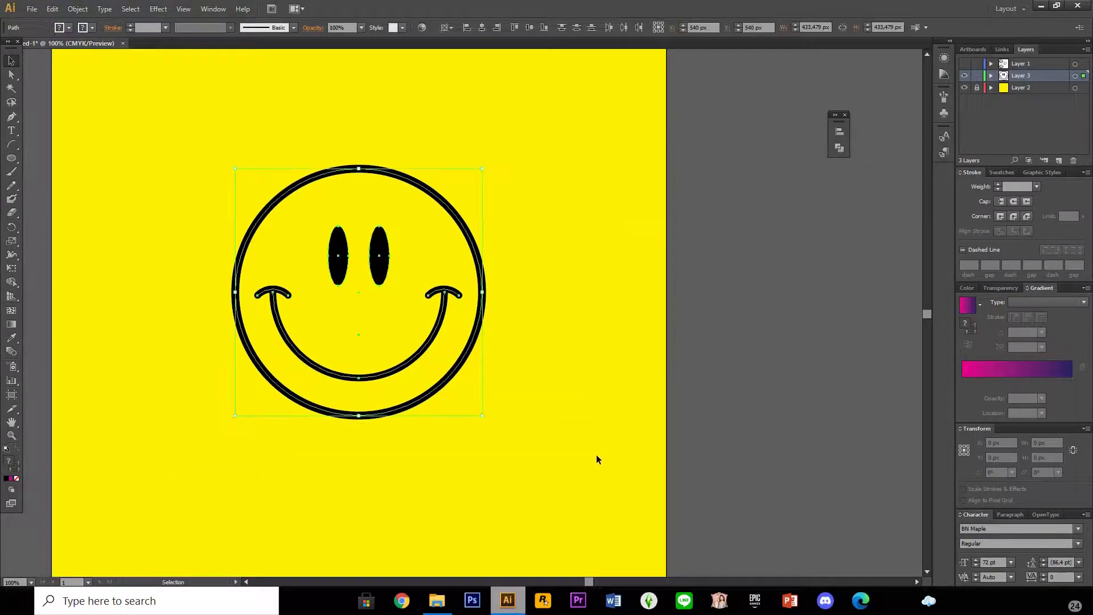
right_click(480, 344)
left_click(510, 398)
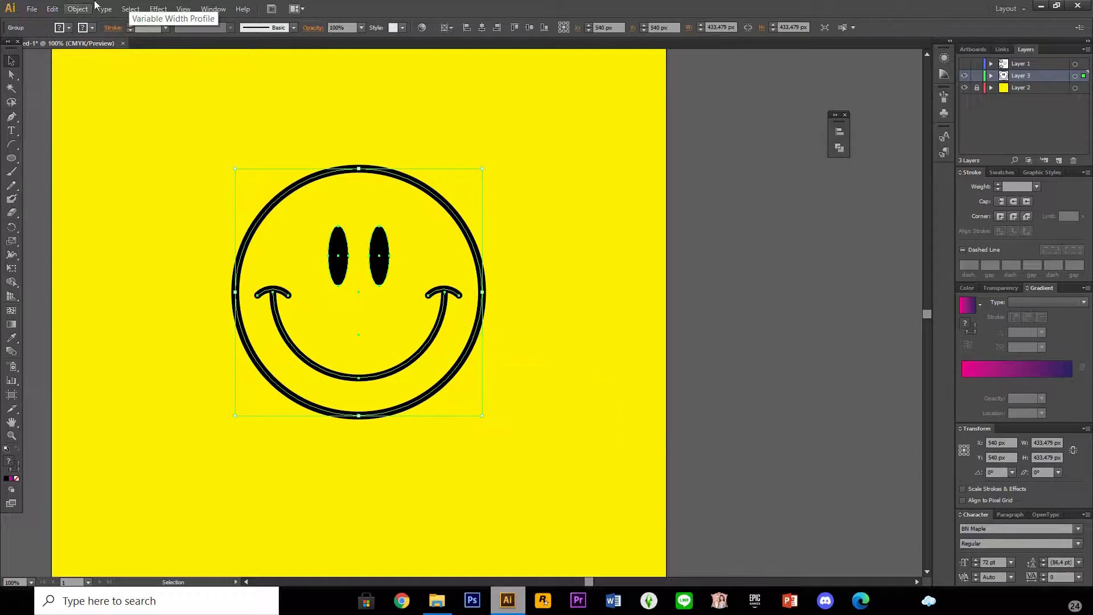
Expand the group's fill and stroke into solid shapes, then reselect the smiley.
left_click(78, 9)
left_click(143, 140)
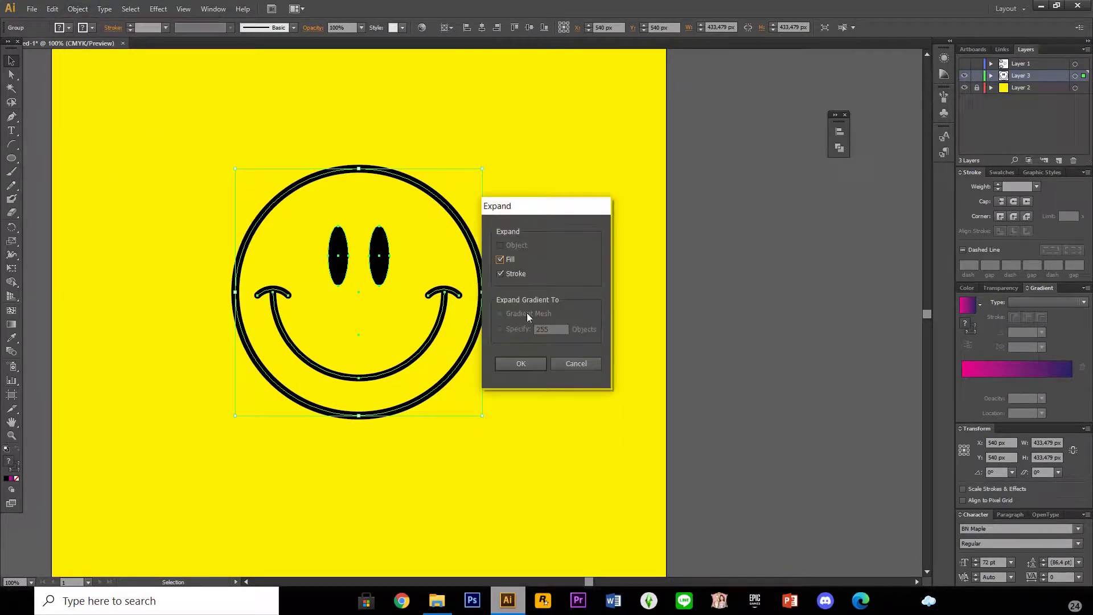
left_click(521, 360)
left_click(49, 180)
key("ctrl+a")
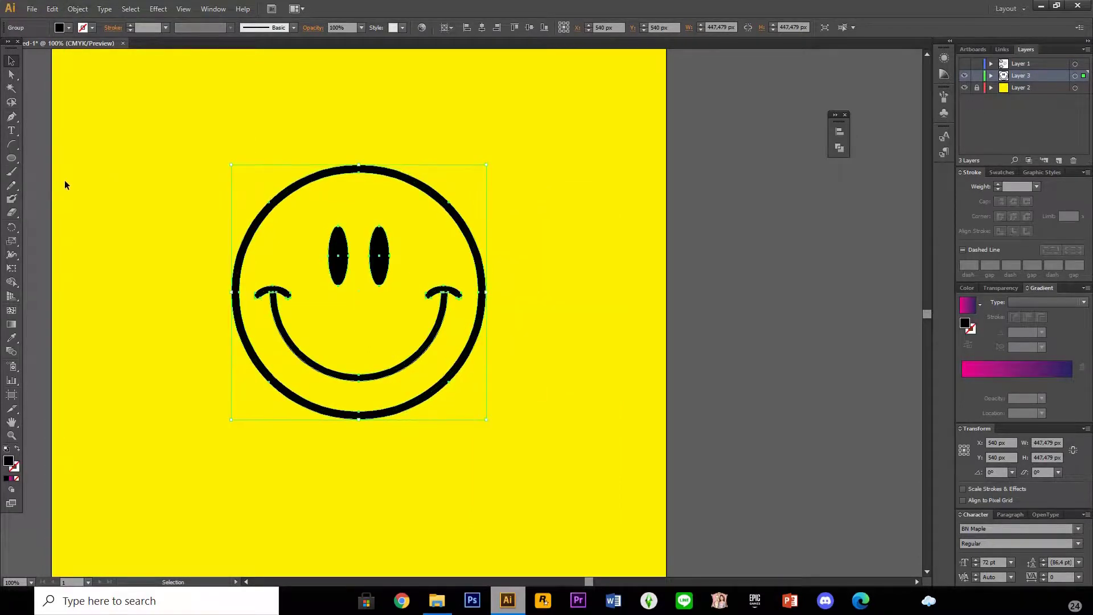
left_click(65, 185)
left_click(264, 215)
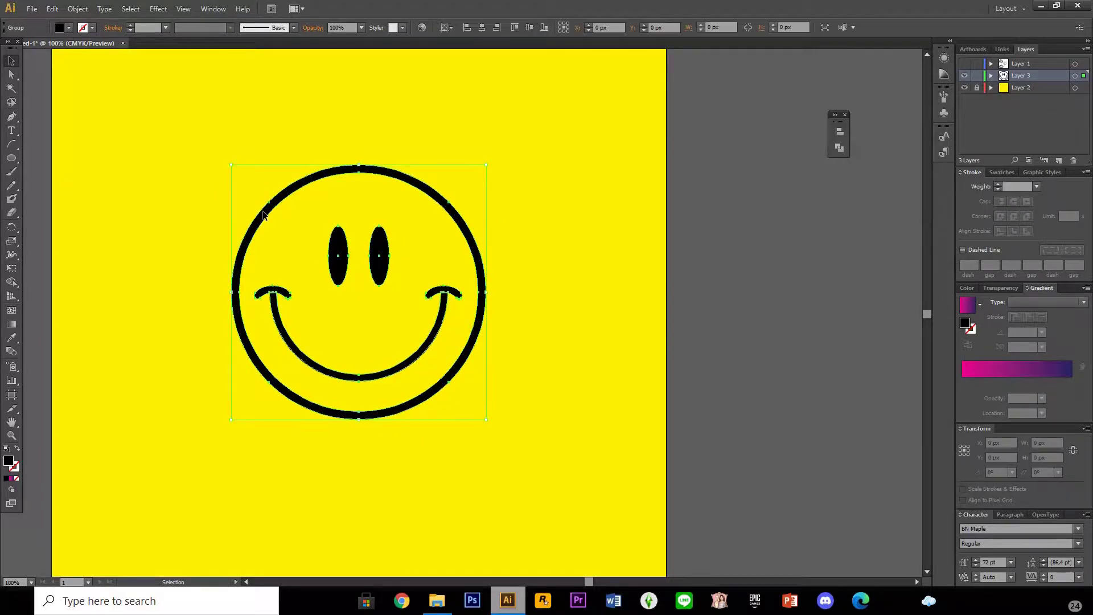
Apply Envelope Distort Make with Mesh using 2 rows and 2 columns.
left_click(78, 8)
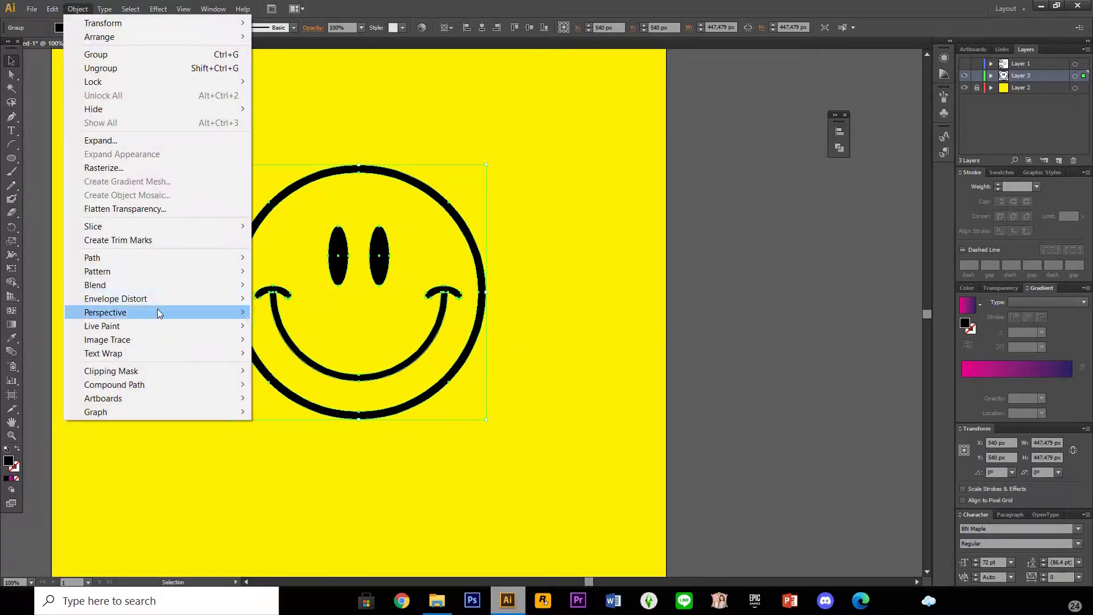
mouse_move(116, 298)
left_click(341, 312)
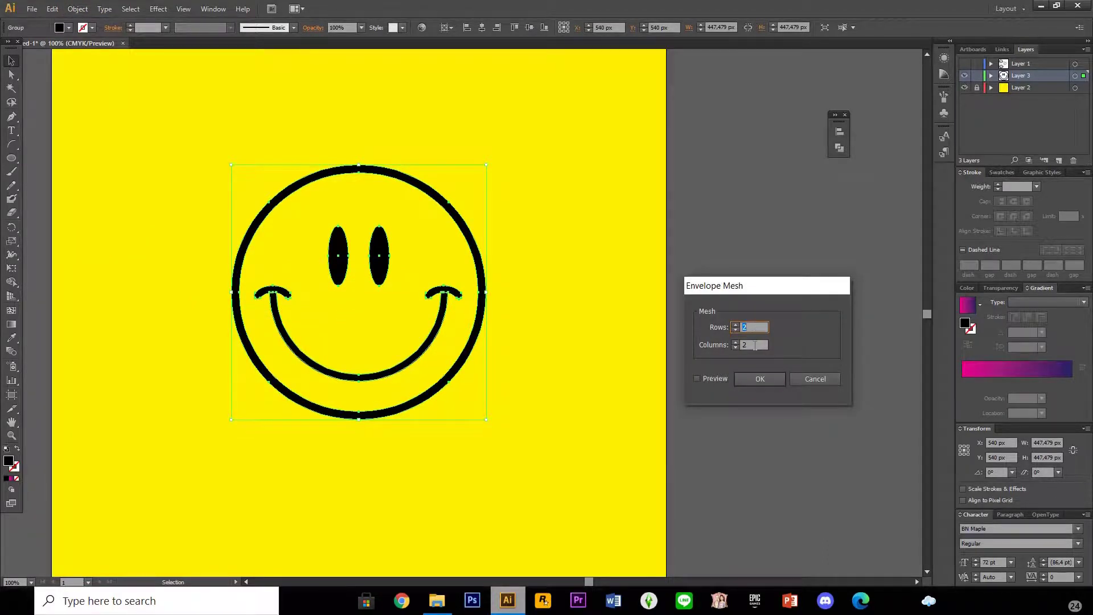
left_click(757, 378)
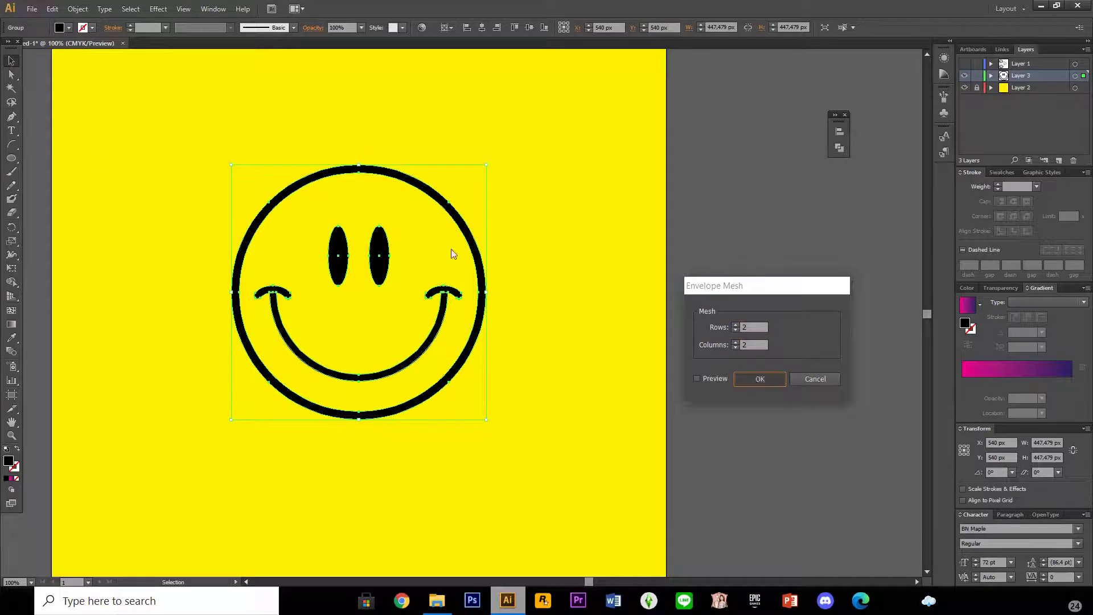
left_click(73, 125)
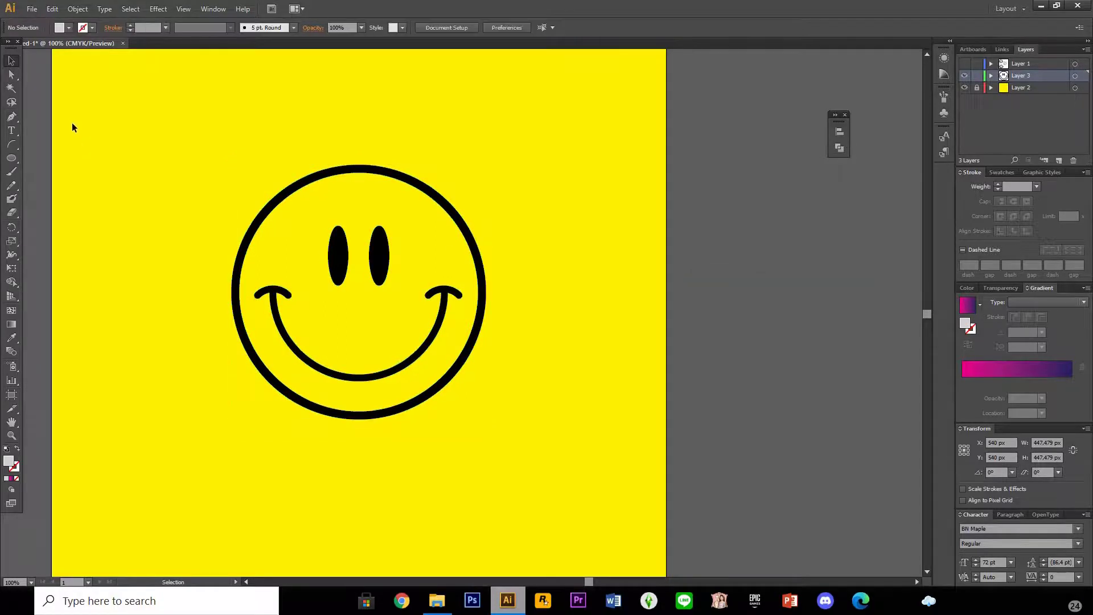
left_click(15, 77)
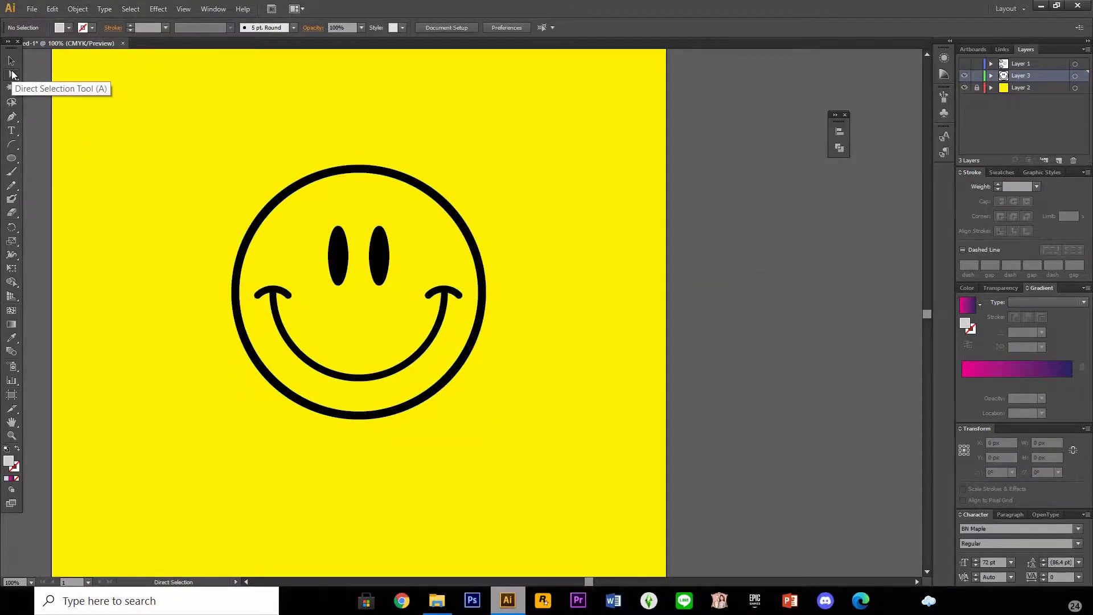
Drag mesh points to flatten the top and bottom, bulge the right, and pinch the left.
left_click(314, 170)
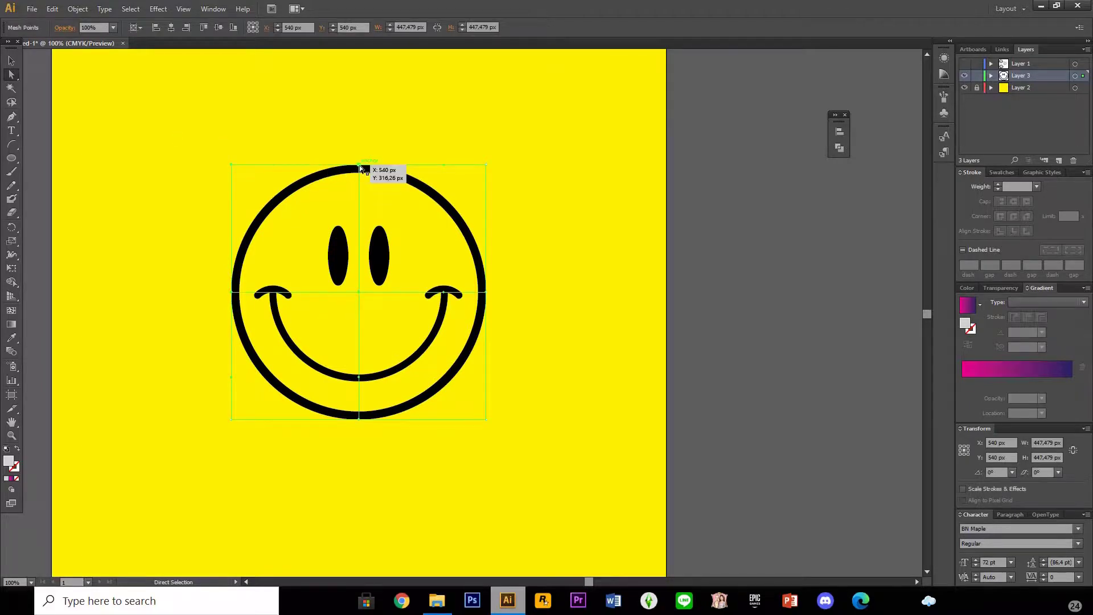
left_click_drag(360, 166, 377, 186)
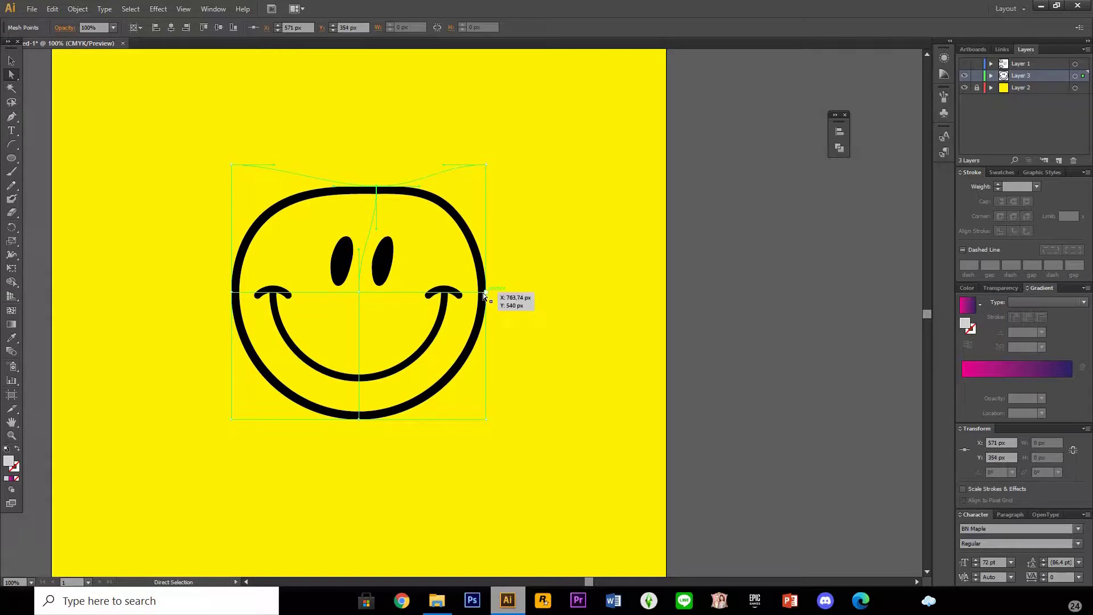
left_click_drag(483, 296, 507, 309)
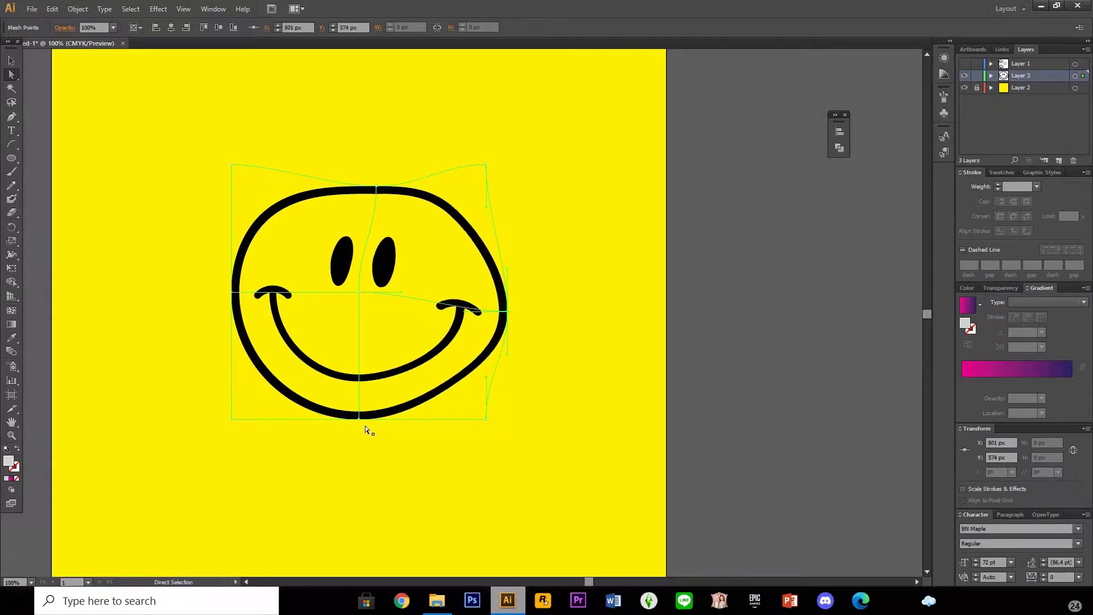
left_click_drag(358, 421, 347, 399)
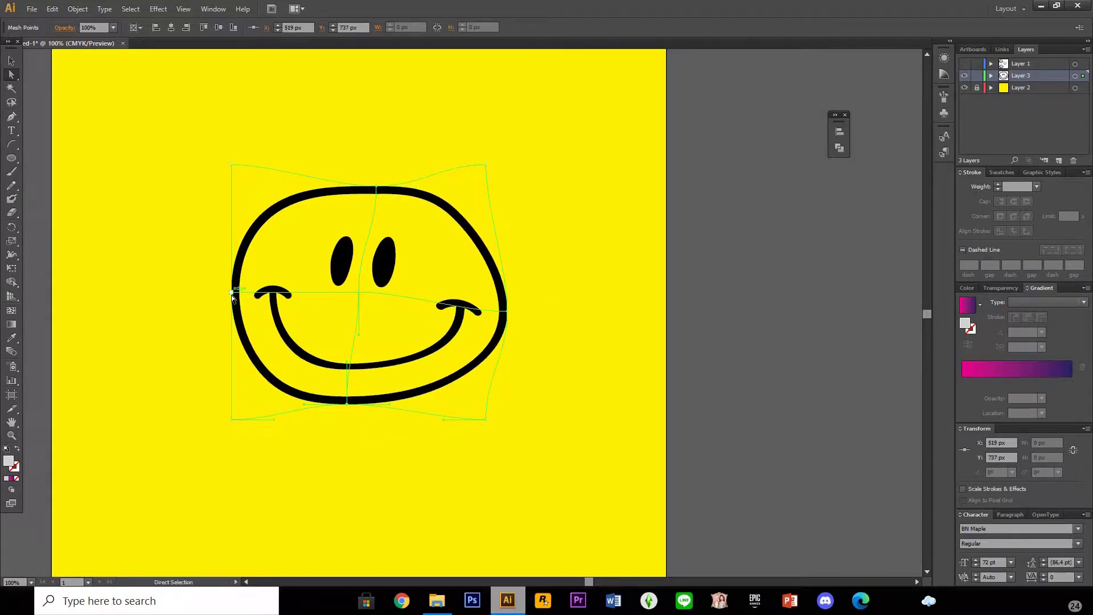
left_click_drag(231, 295, 244, 301)
left_click_drag(231, 164, 257, 180)
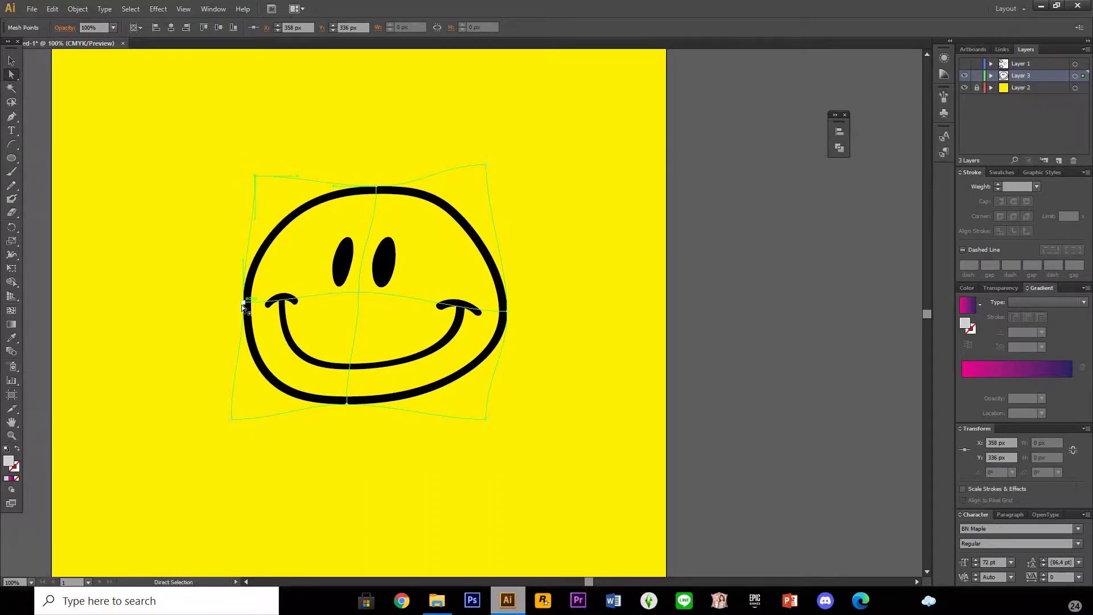
Further tweak the left side, lower-left and top-right corners, and bottom edge.
left_click_drag(244, 301, 261, 301)
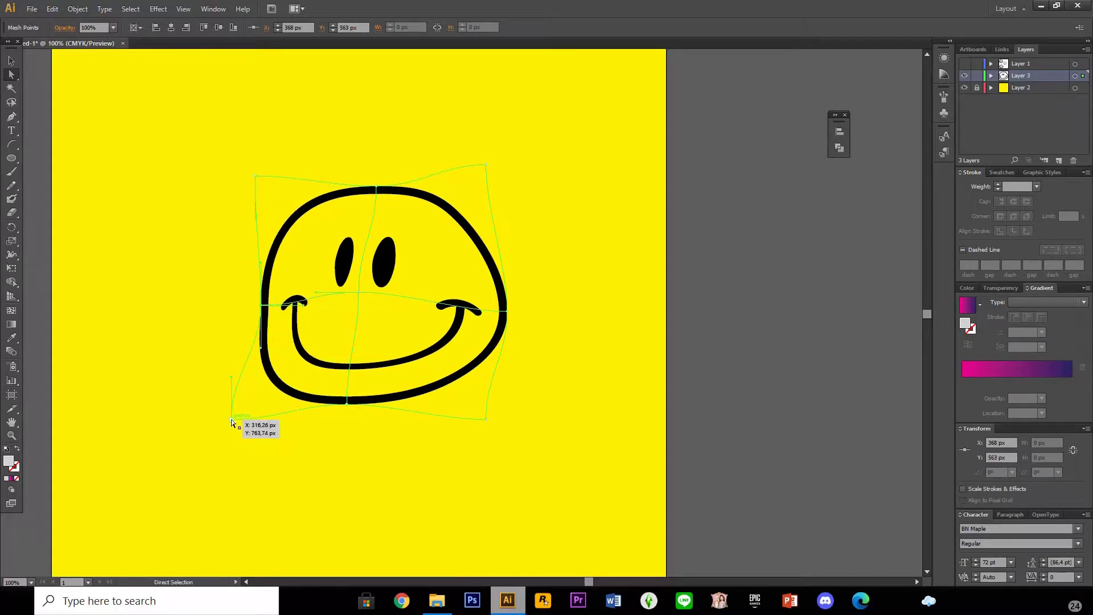
left_click_drag(231, 420, 226, 438)
left_click_drag(345, 404, 352, 406)
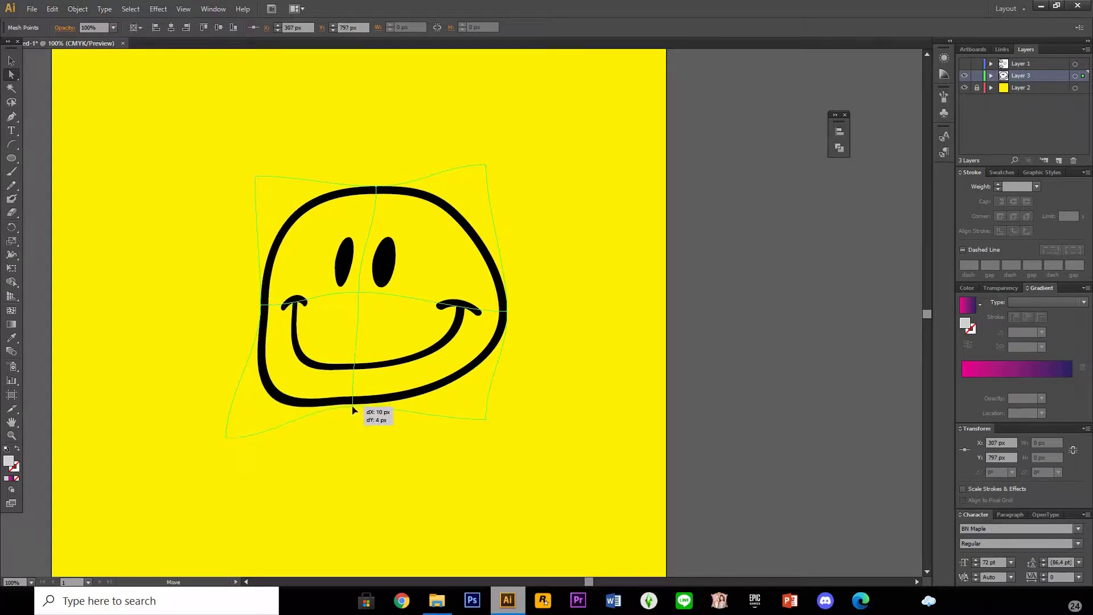
left_click_drag(376, 188, 376, 186)
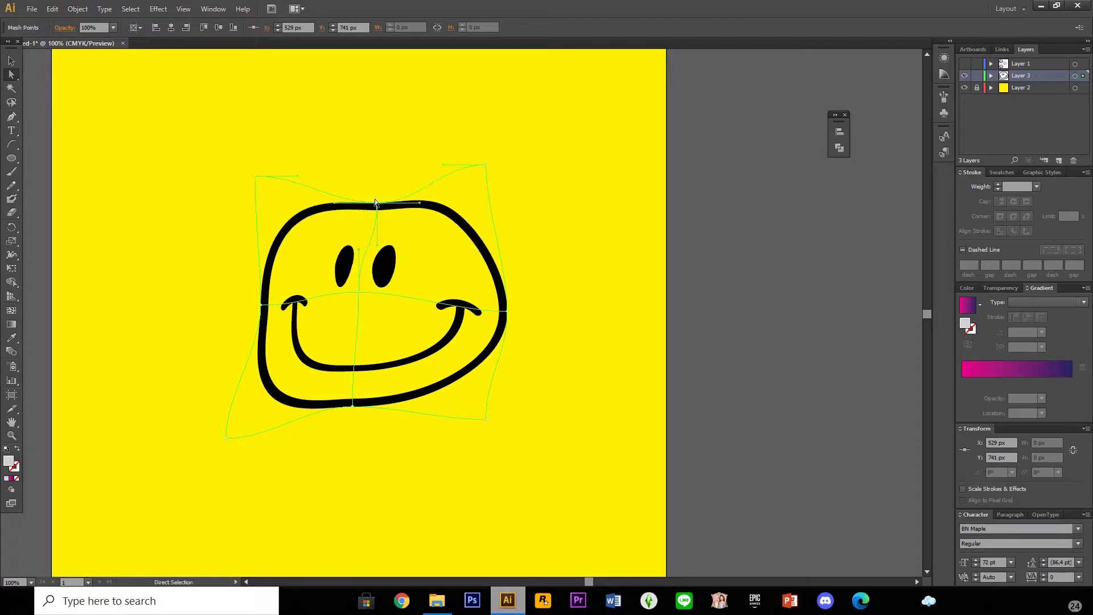
left_click_drag(483, 168, 480, 182)
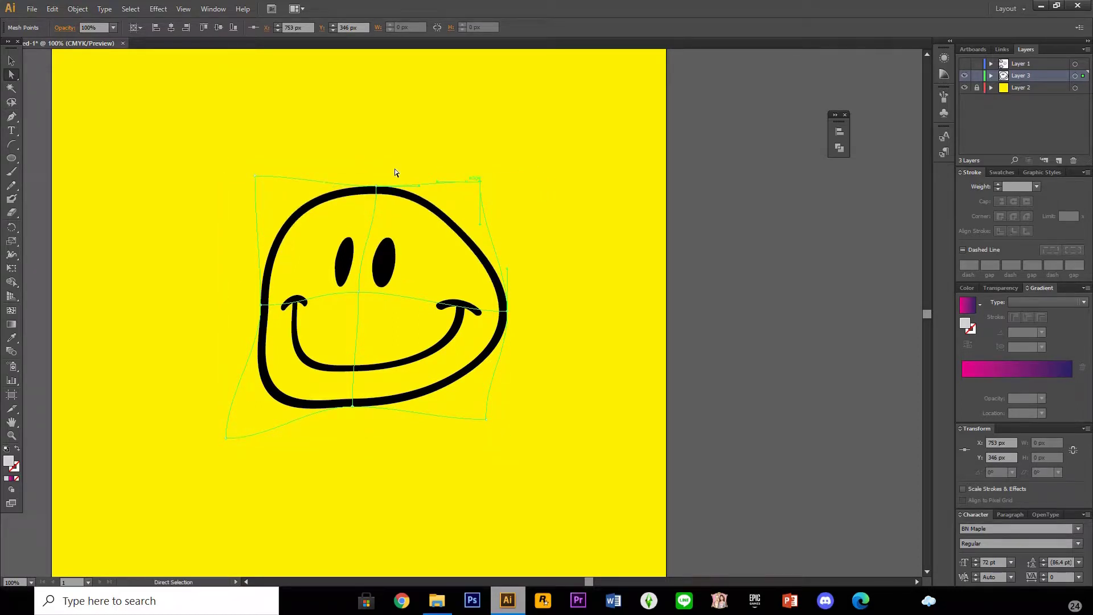
left_click(84, 86)
Zoom out and scale the warped smiley down.
key("ctrl+minus")
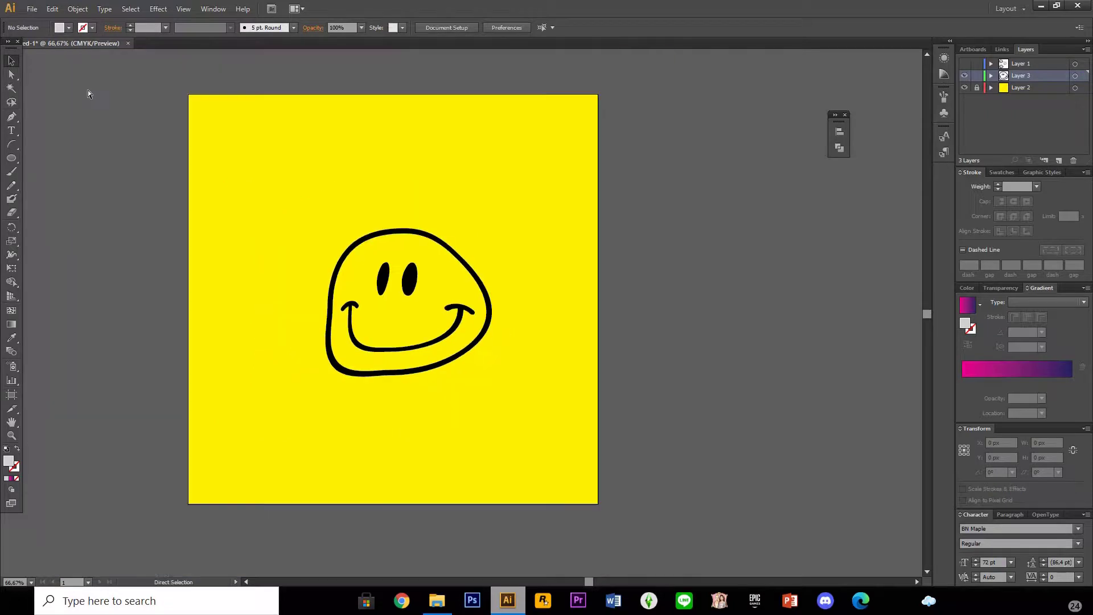
left_click(492, 318)
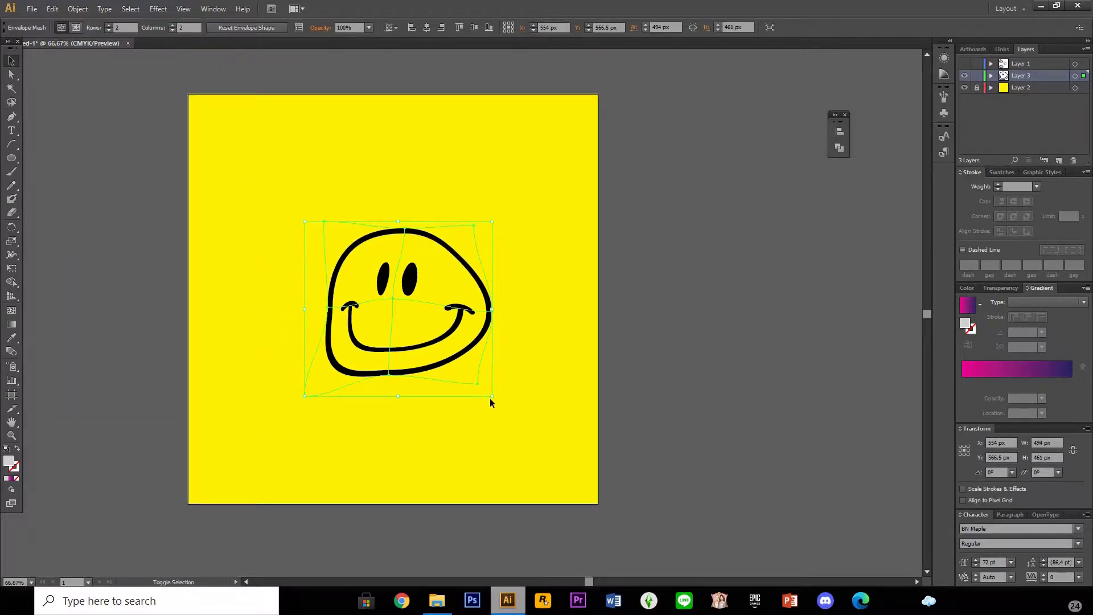
left_click_drag(492, 396, 450, 357)
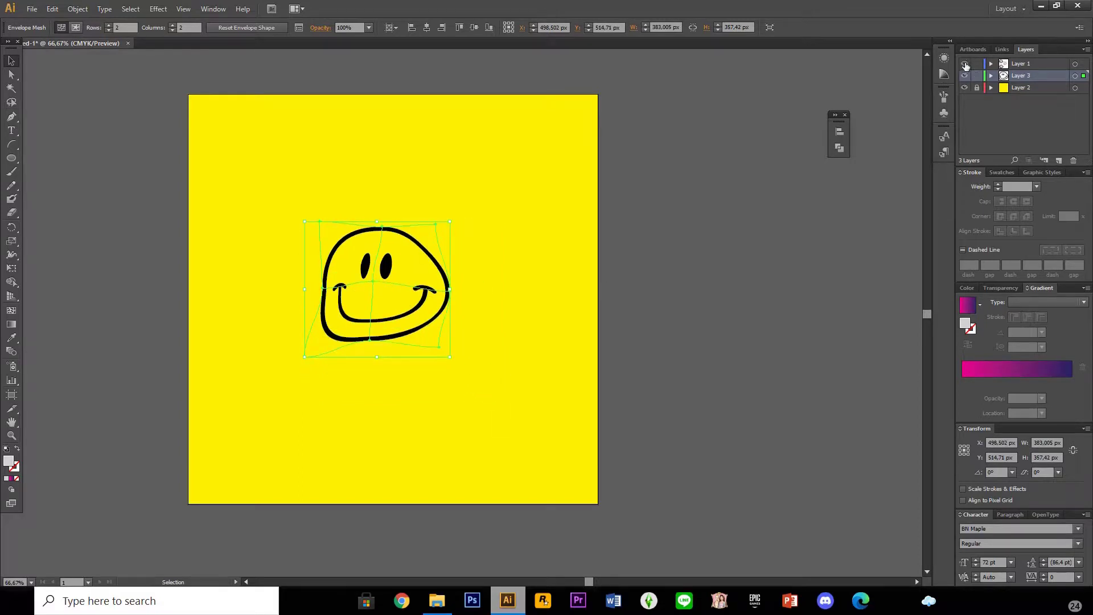
Show Layer 1 again and move the smiley to the artboard's lower right.
left_click(965, 64)
mouse_move(375, 336)
left_mouse_down()
mouse_move(442, 439)
mouse_move(485, 470)
left_mouse_up()
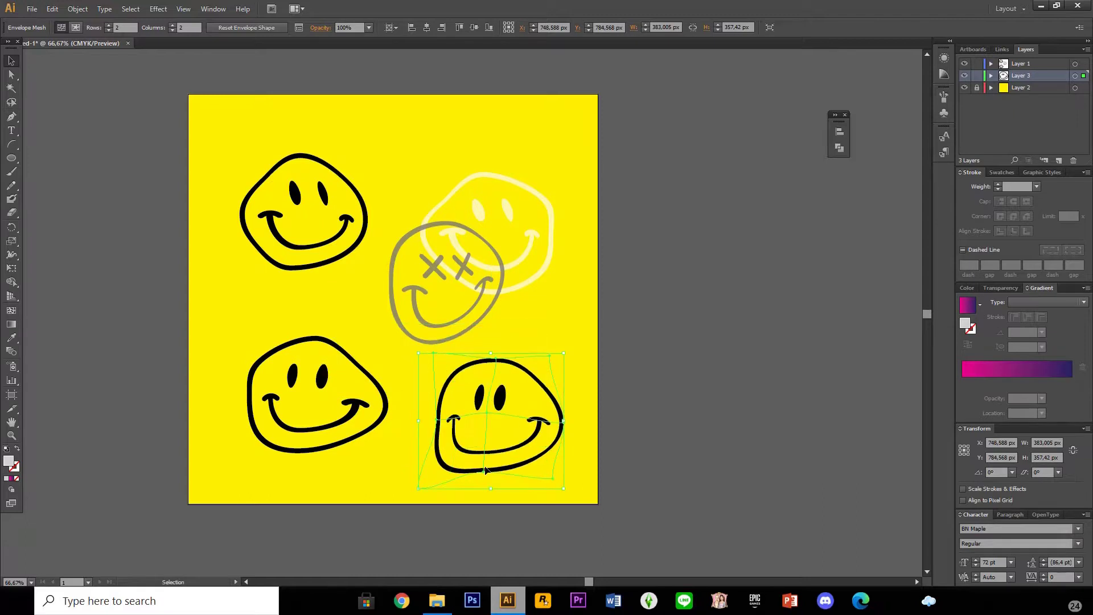
left_click_drag(485, 469, 485, 460)
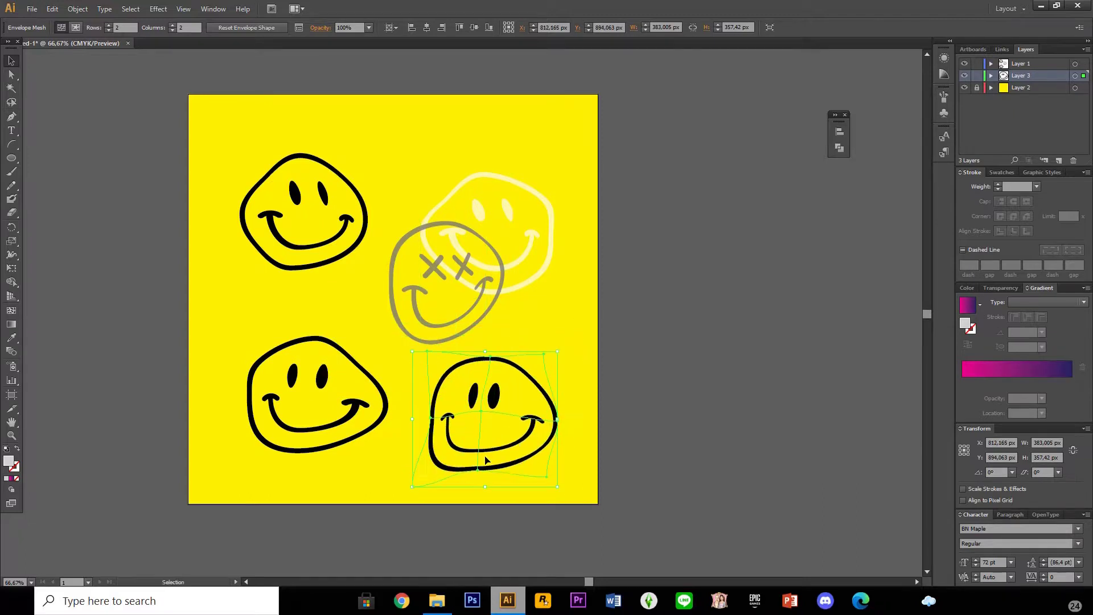
left_click(714, 351)
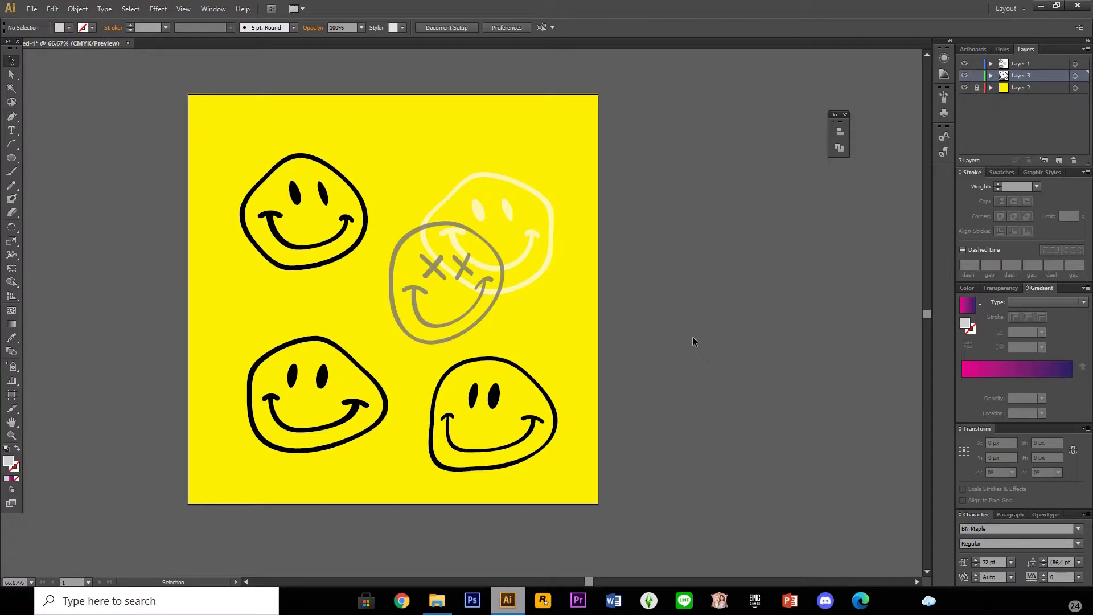
scroll(682, 337, "down", 1)
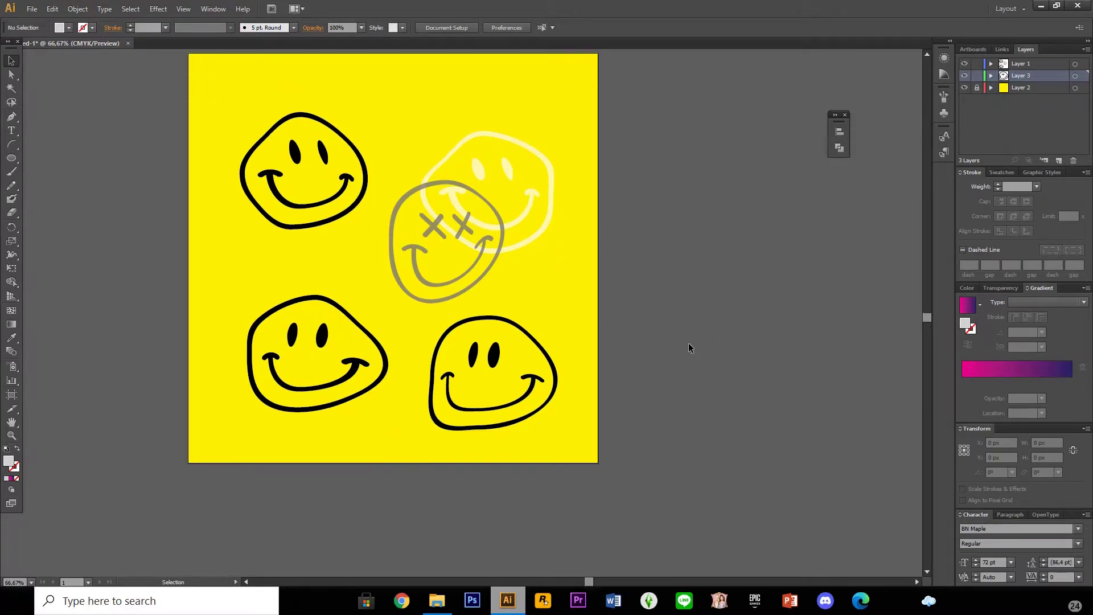
scroll(689, 348, "up", 1)
scroll(689, 348, "up", 1)
scroll(688, 348, "up", 1)
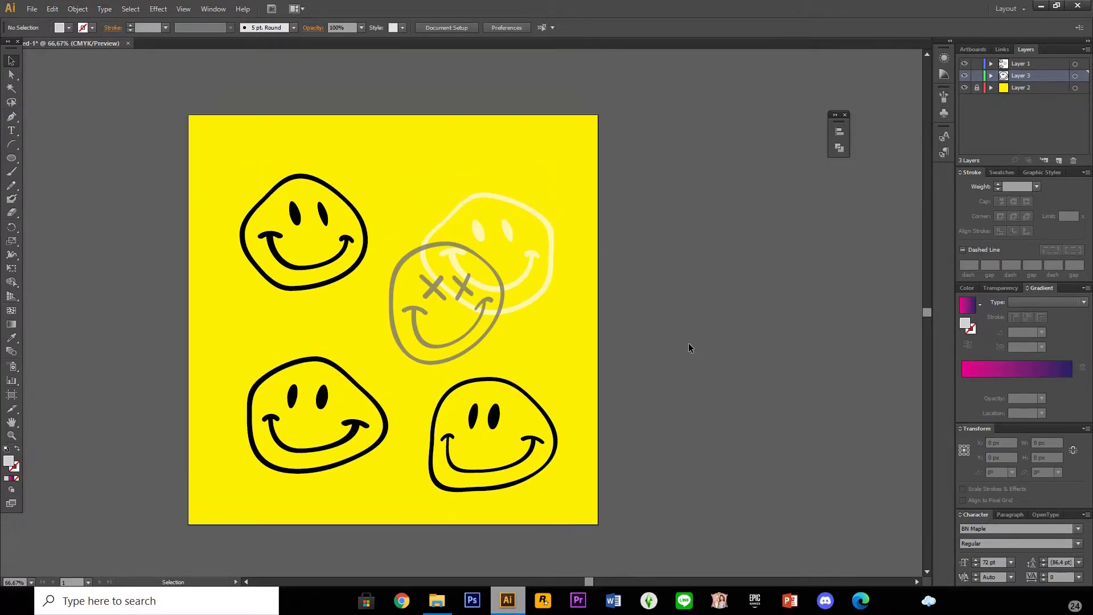